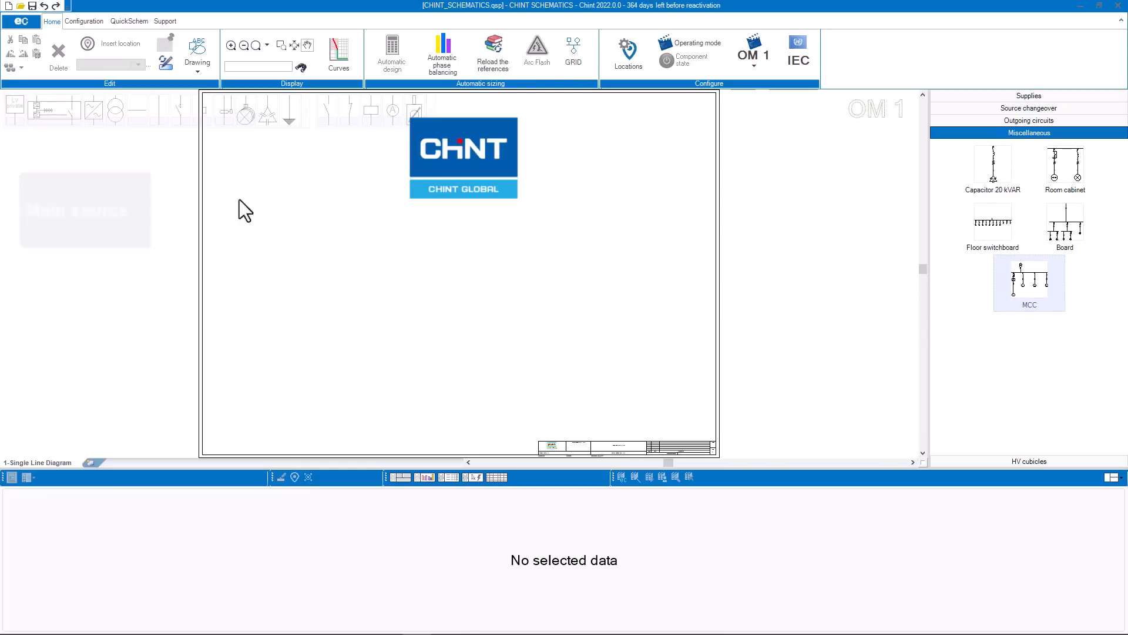
Place an LV private source in the upper-left area of the sheet and attach a cable below it
left_click(14, 104)
left_click(334, 206)
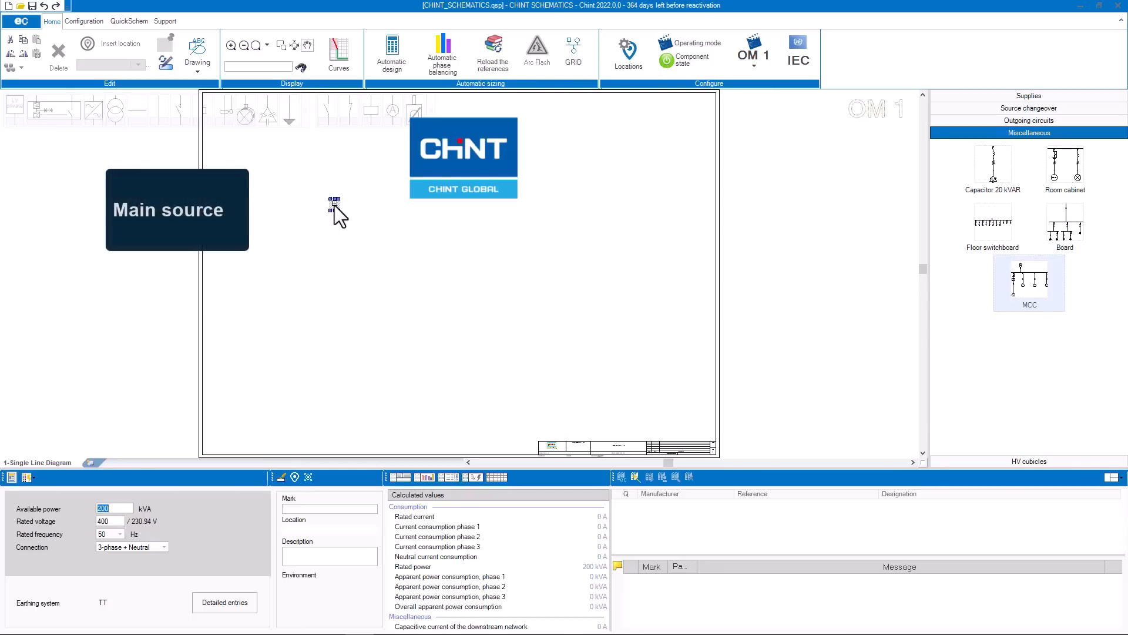
scroll(335, 226, "up", 5)
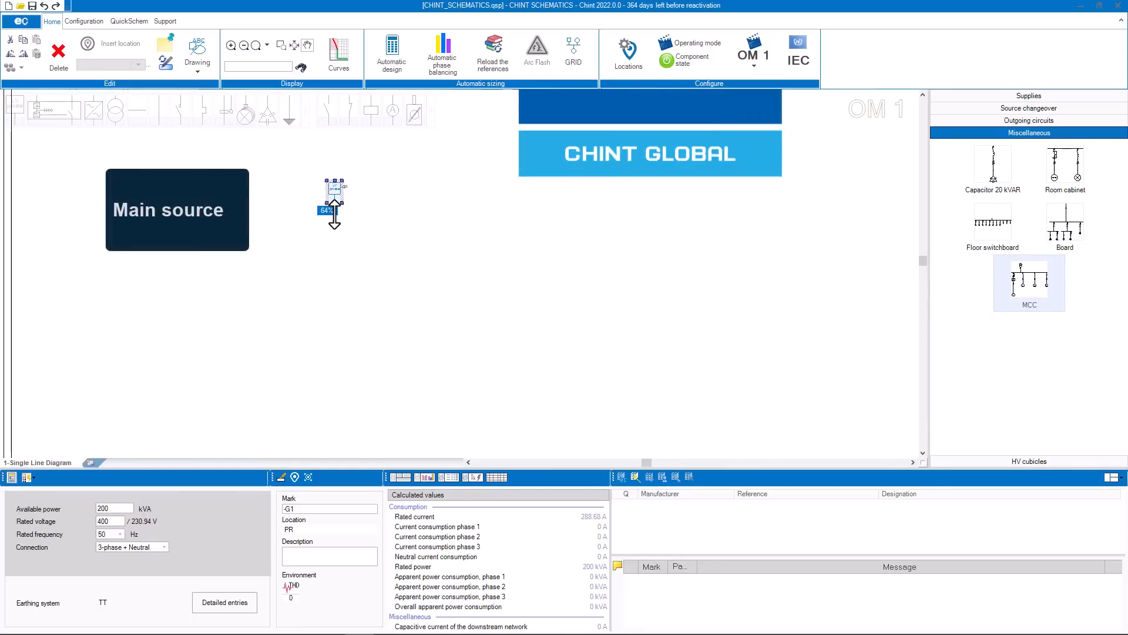
left_click(337, 185)
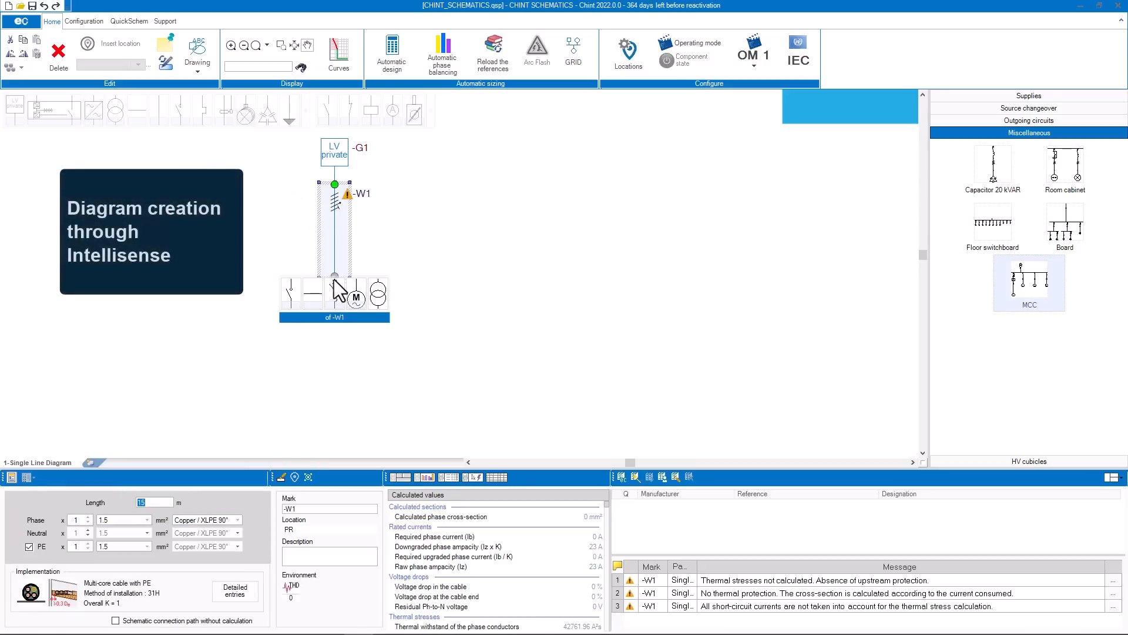
Add a circuit breaker at the end of the source cable and a distribution busbar beneath it
left_click(334, 292)
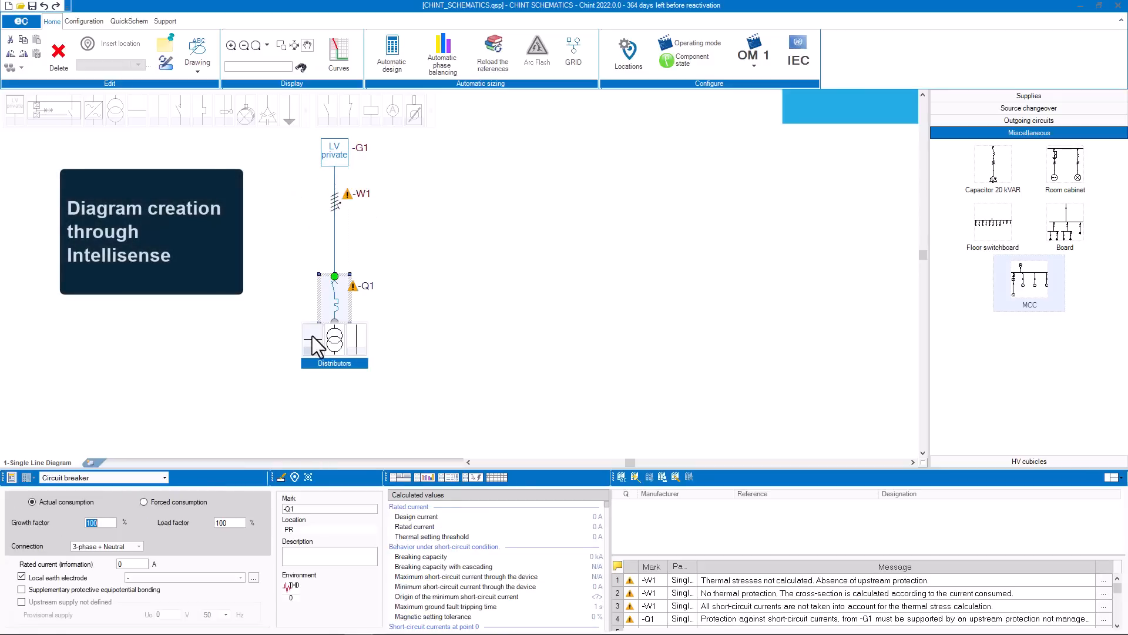
left_click(312, 336)
left_click(241, 412)
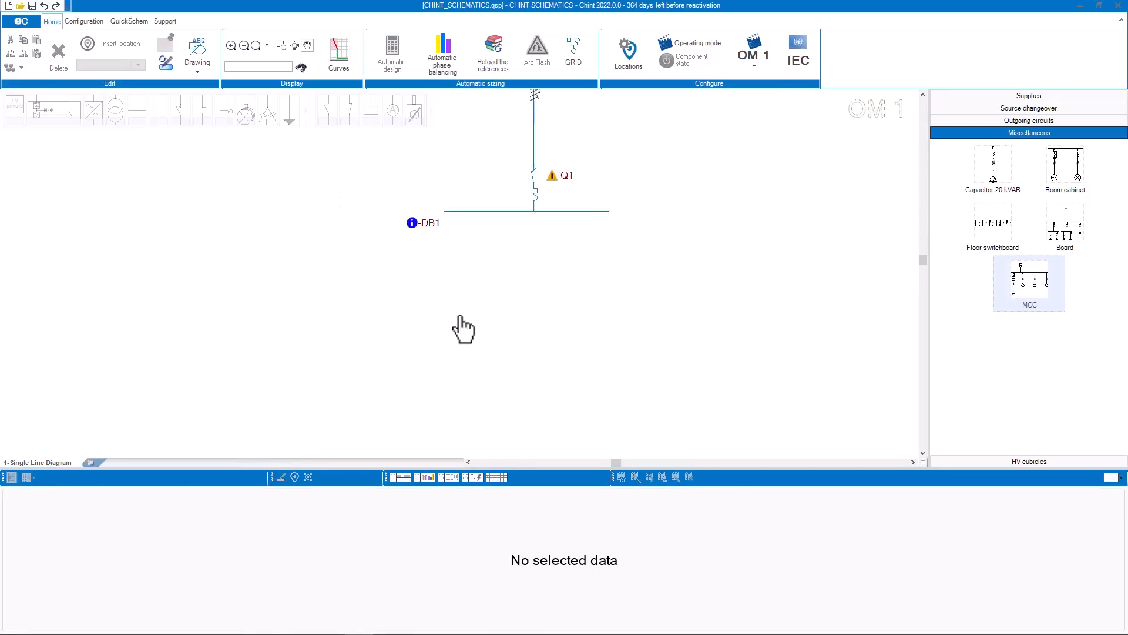
Extend the left end of the main busbar far out to make room for several feeders
left_click(614, 203)
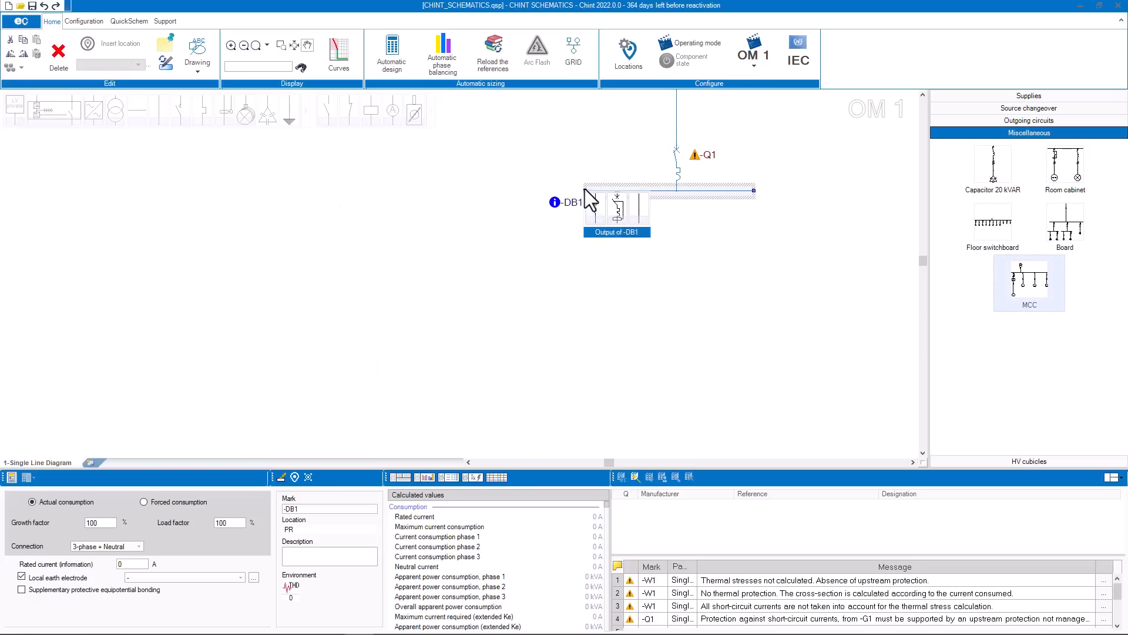
left_click_drag(585, 190, 123, 192)
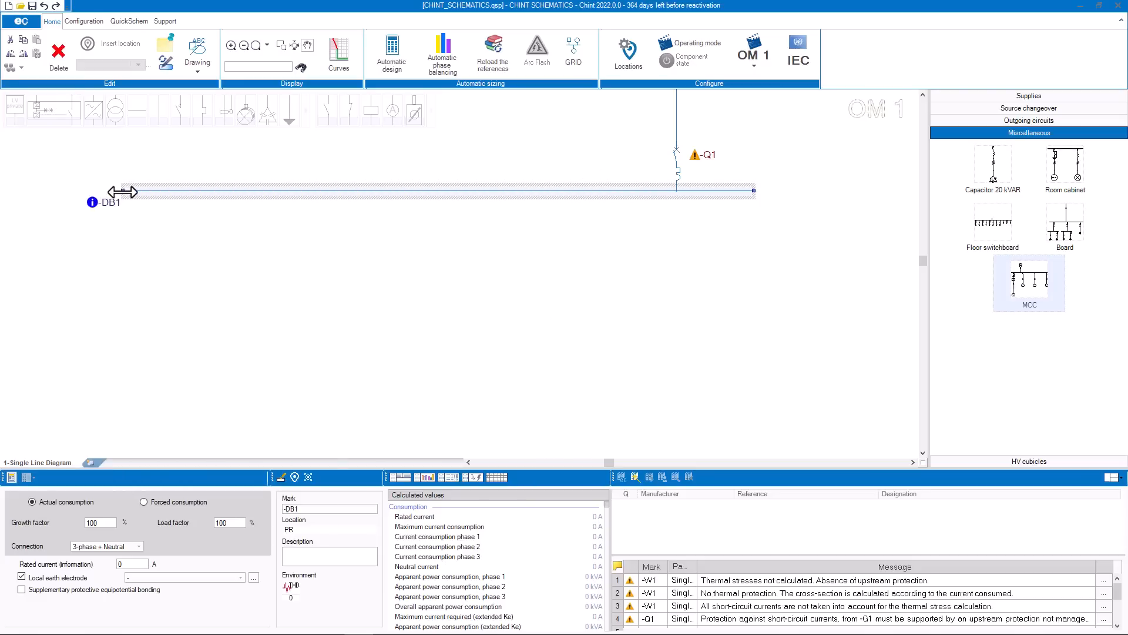
left_click(178, 250)
Build a feeder near the main busbar's left end with a residual current circuit breaker, a cable and a generic load
left_click(201, 189)
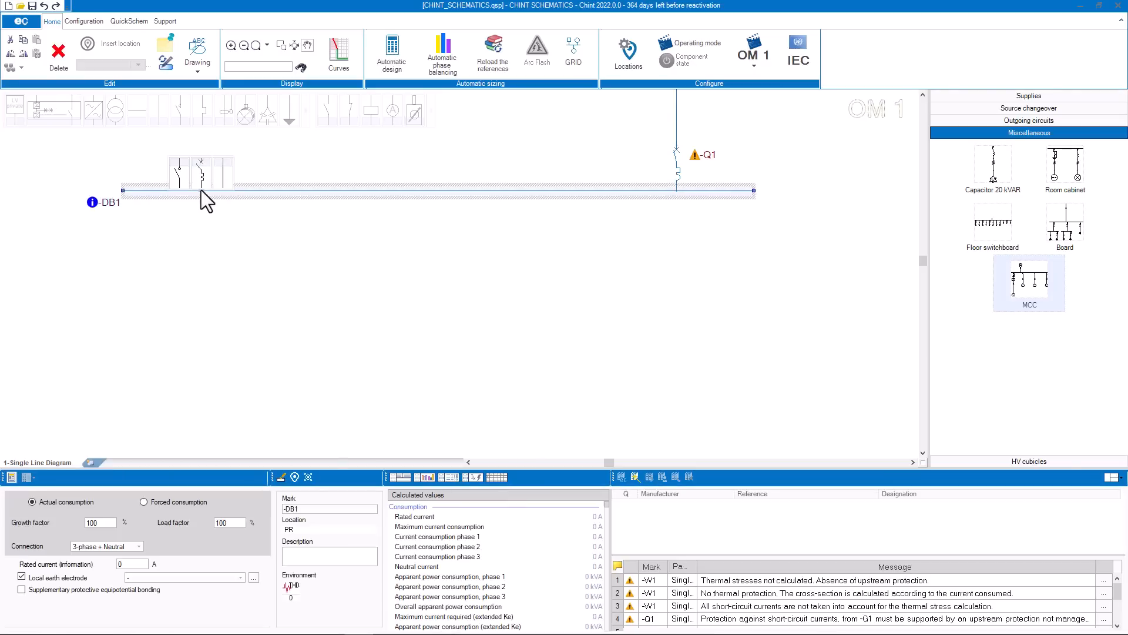
left_click(208, 198)
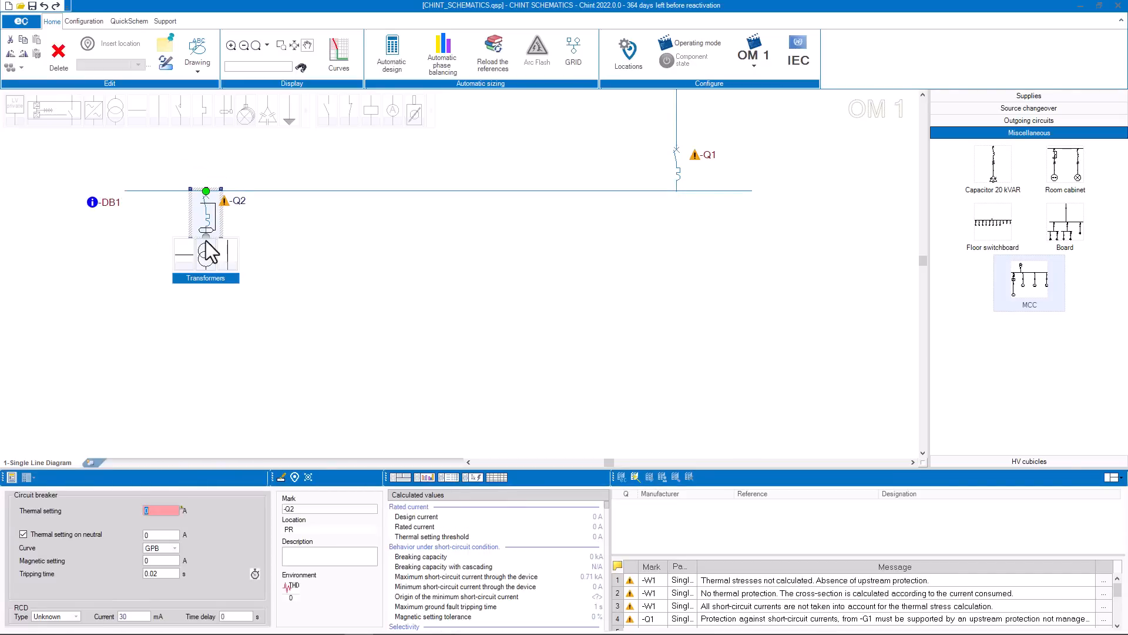
left_click(226, 255)
mouse_move(227, 351)
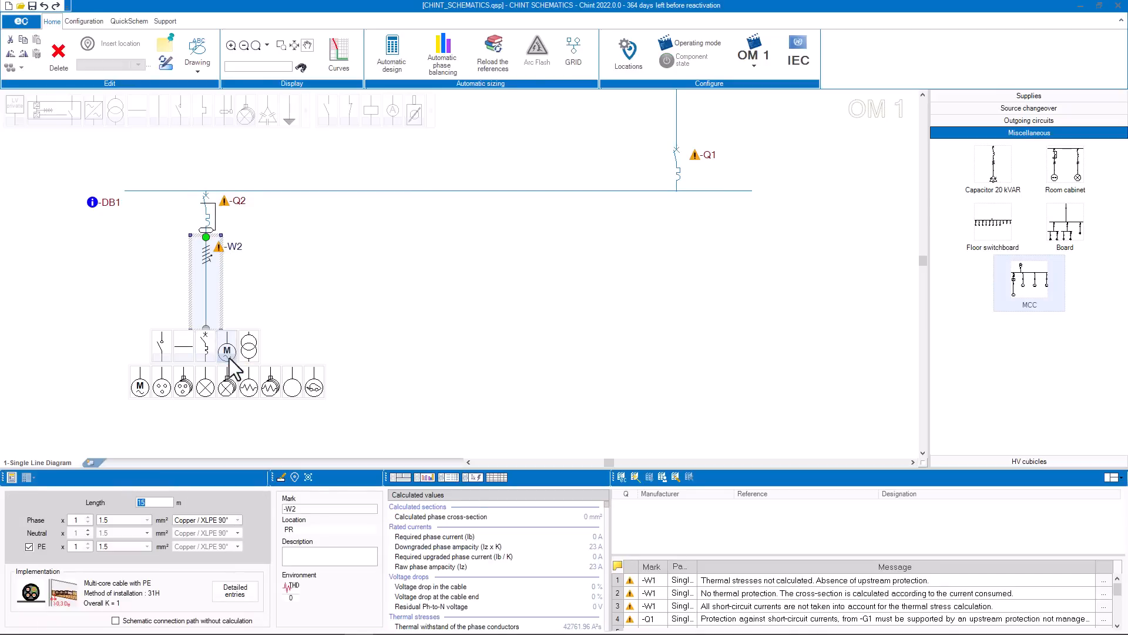
left_click(293, 384)
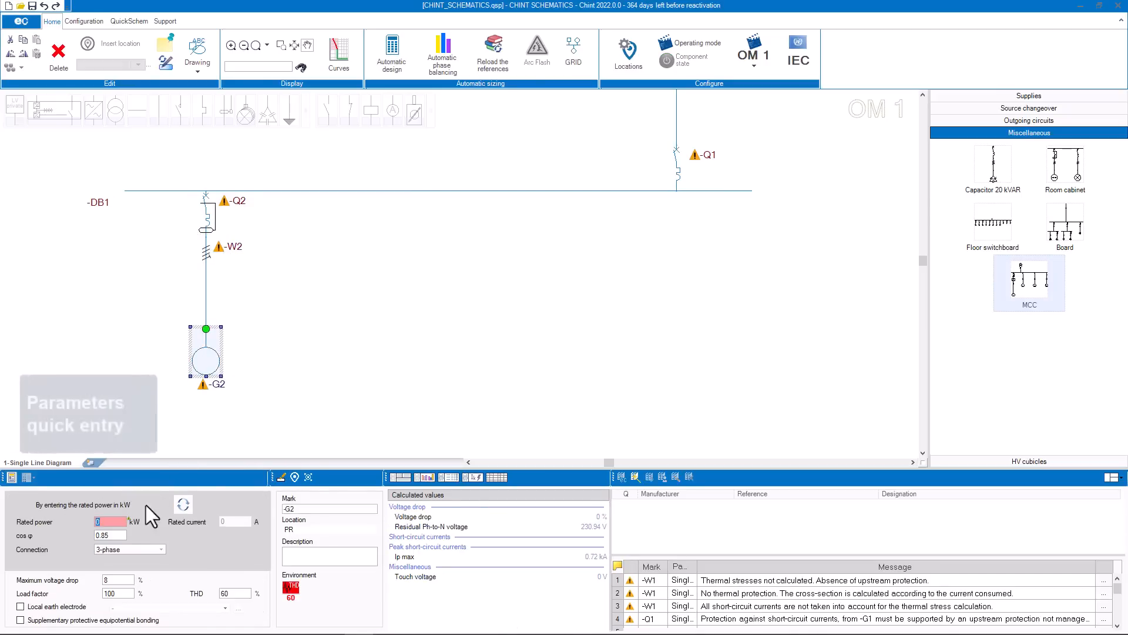
Set the generic load's rated power to 30 kW and its supply cable's length to 35 m
left_click(97, 521)
type("30")
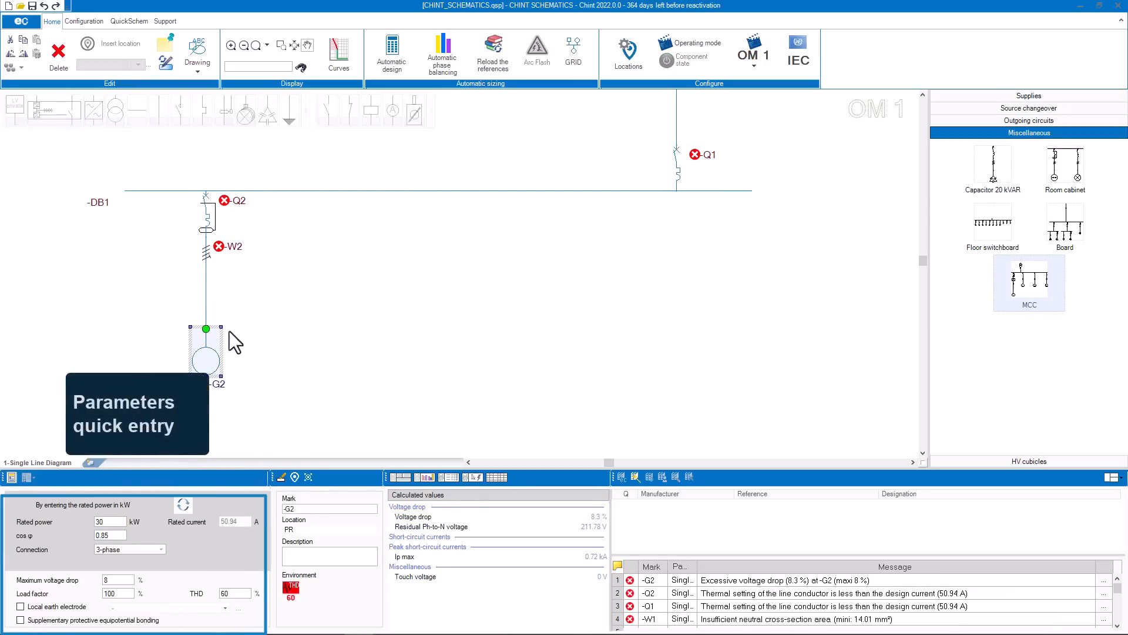
left_click(205, 291)
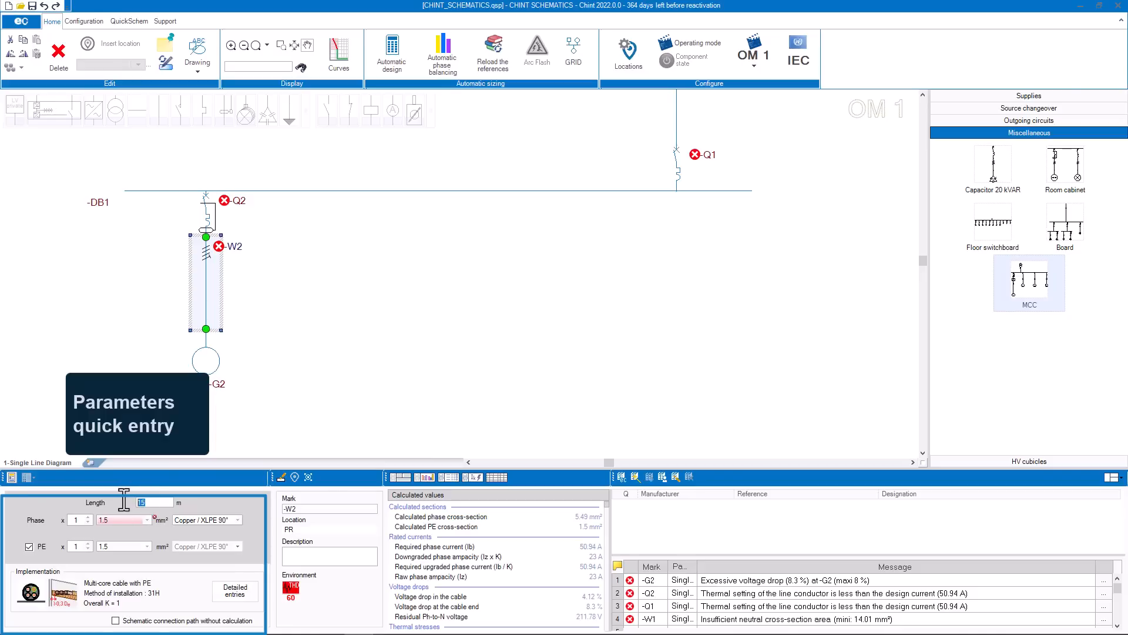
Set the feeder cable's installation method to 34, multi-core cables on ladder, with 4 circuits per tray, and raise the number of trays
left_click(228, 584)
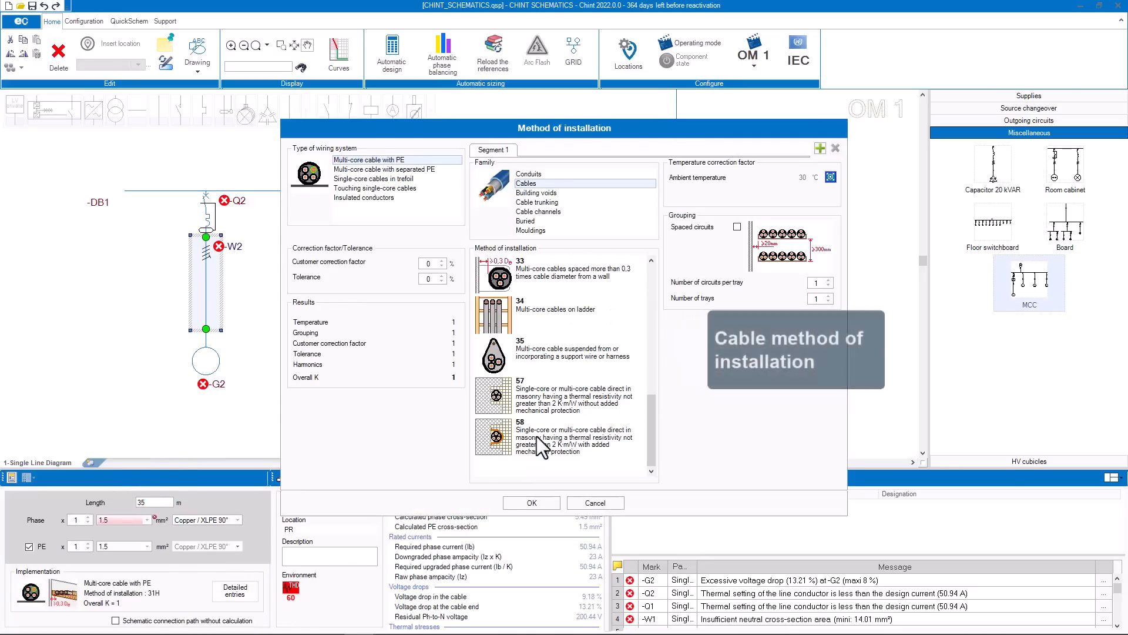
left_click(509, 318)
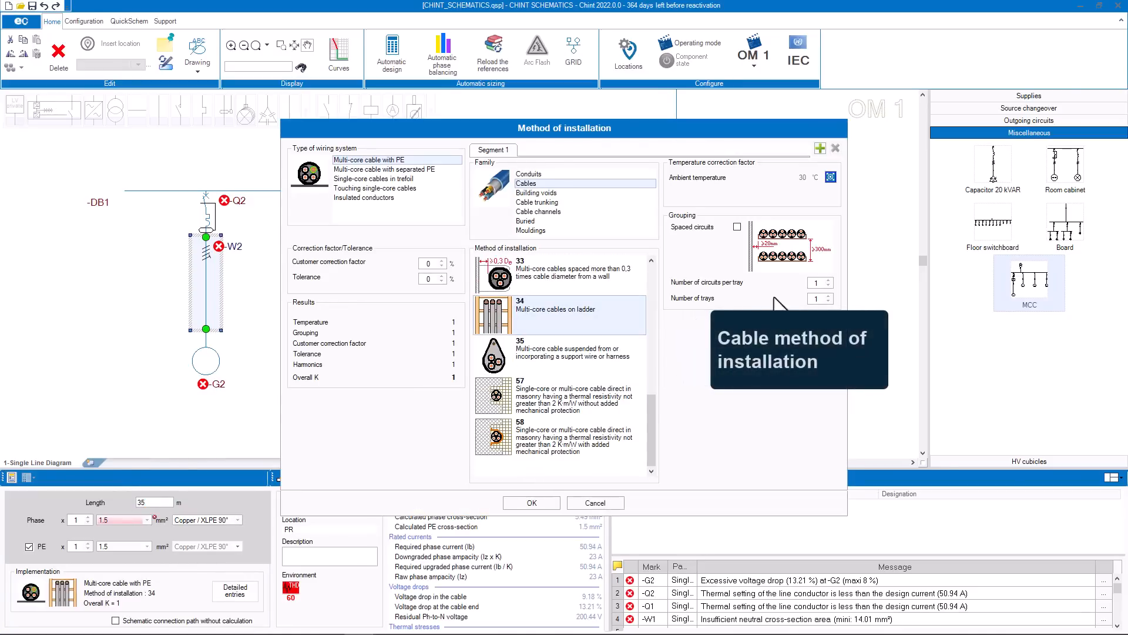
left_click(832, 280)
left_click(832, 281)
left_click(832, 280)
left_click(830, 296)
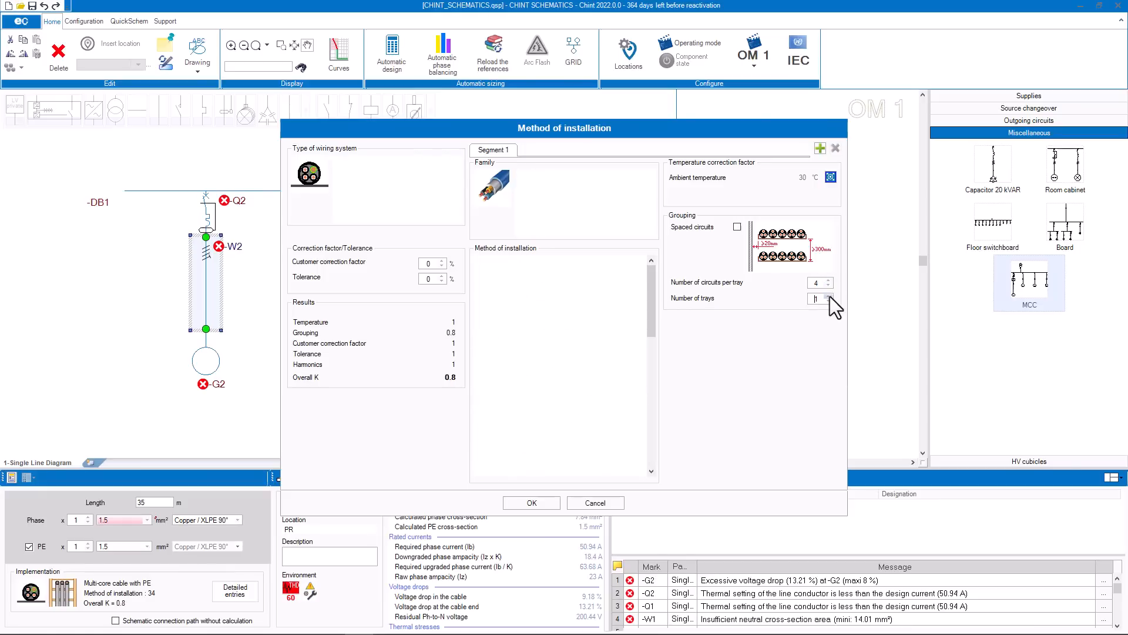
left_click(542, 508)
Replicate the complete load feeder along the main busbar to create four more copies
left_click_drag(251, 417, 165, 221)
right_click(208, 231)
mouse_move(268, 253)
left_click(355, 293)
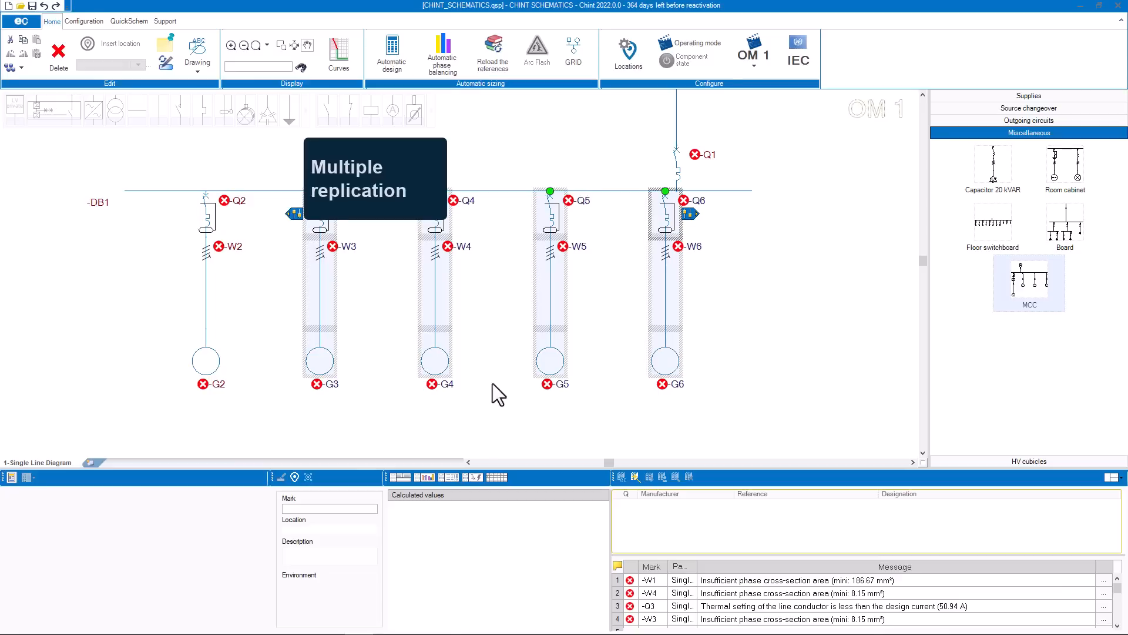
left_click(611, 399)
Extend the right end of the main busbar well beyond the last load feeder
middle_click_drag(728, 423, 264, 363)
left_click(240, 169)
left_click_drag(252, 168, 897, 180)
left_click(541, 240)
Add a fuse on the extended right part of the main busbar with a cable below it, and lengthen that cable downwards
left_click(503, 168)
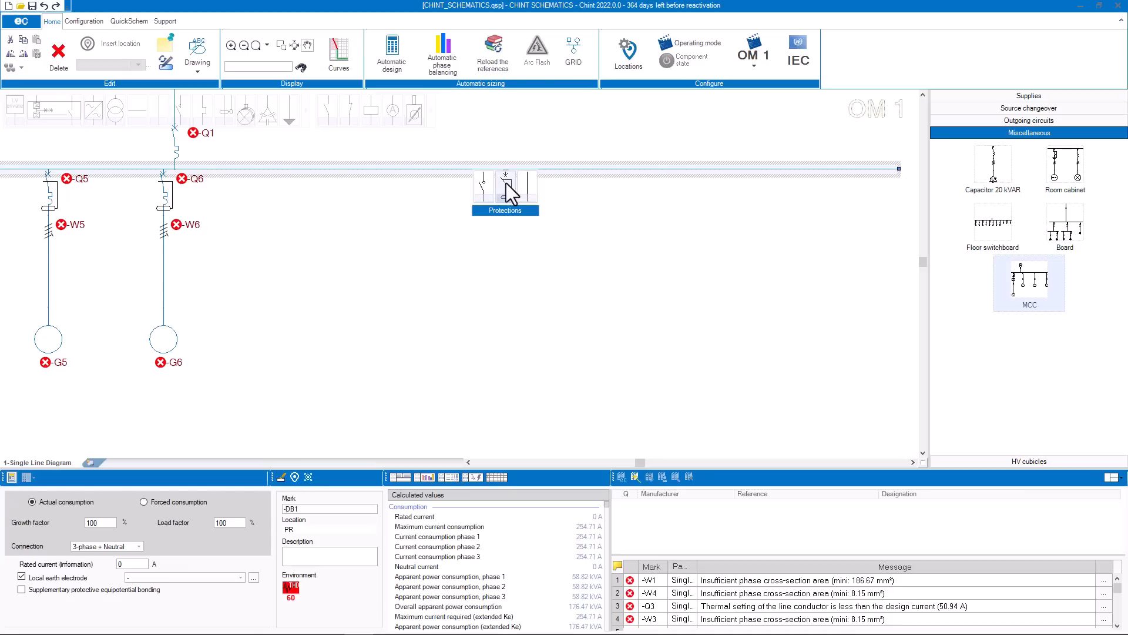
left_click(506, 182)
left_click(419, 220)
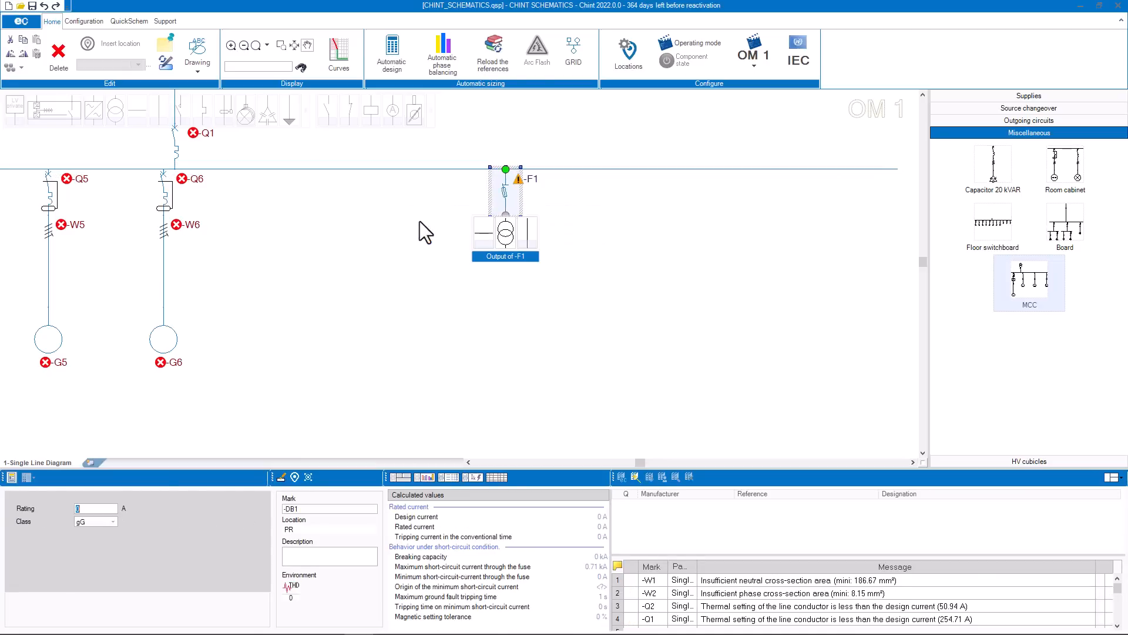
left_click(528, 225)
left_click_drag(520, 308, 514, 400)
Add a switch at the end of the fused cable and a second busbar beneath it, extended to the left
left_click_drag(566, 299, 559, 198)
mouse_move(510, 189)
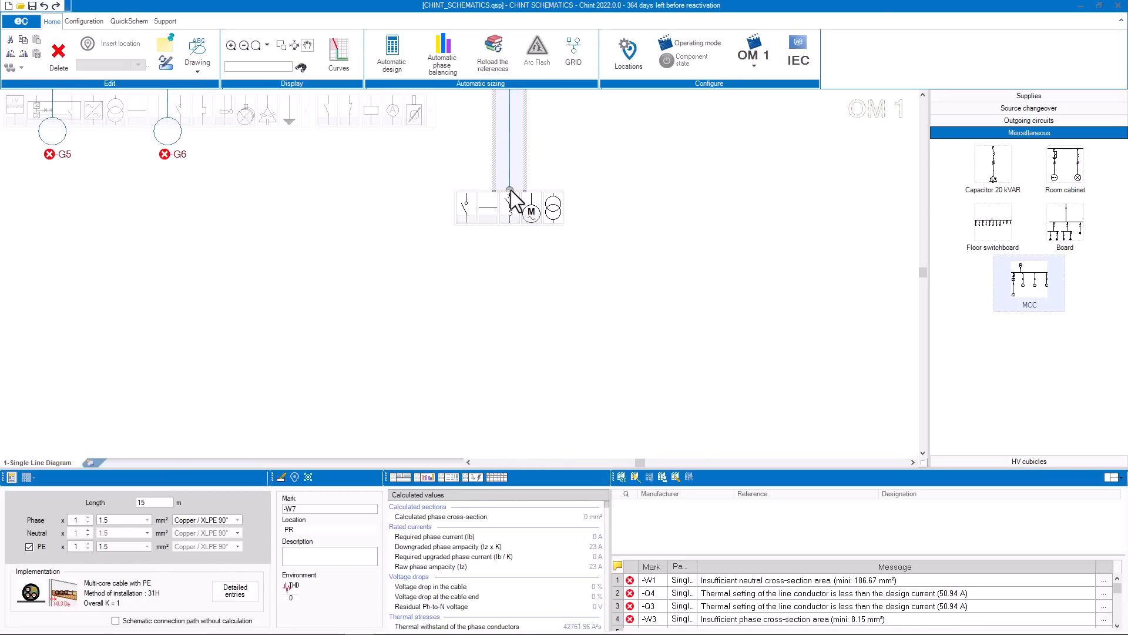
left_click(466, 207)
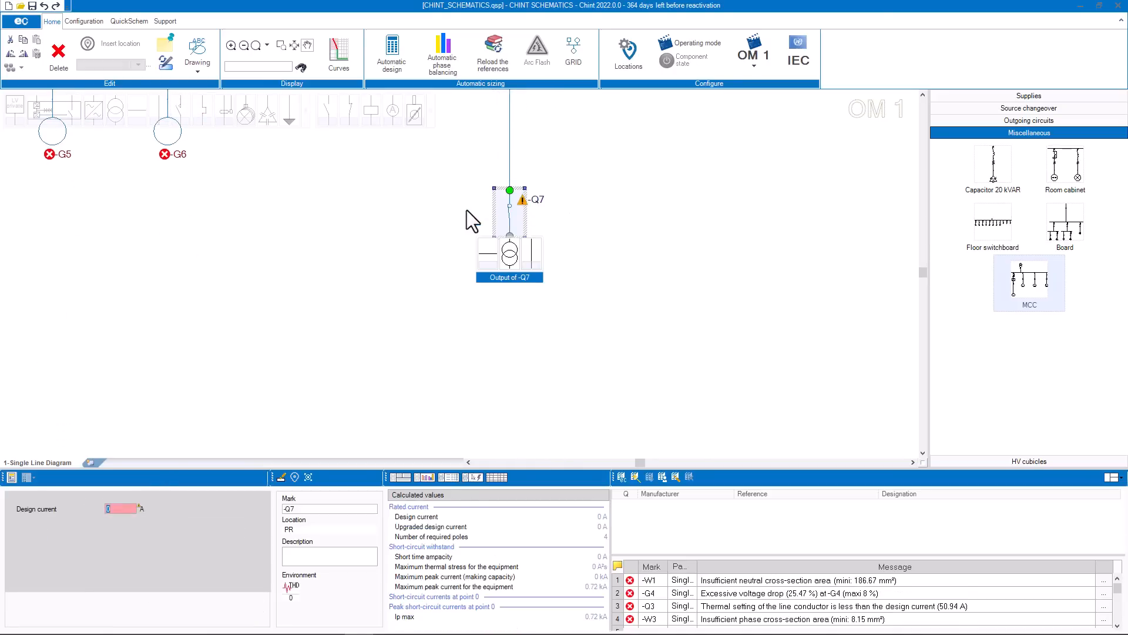
left_click(494, 250)
left_click_drag(410, 235, 310, 235)
left_click(367, 261)
Add a residual current circuit breaker, a cable and a third busbar beneath the left part of the second busbar
left_click(362, 238)
mouse_move(364, 255)
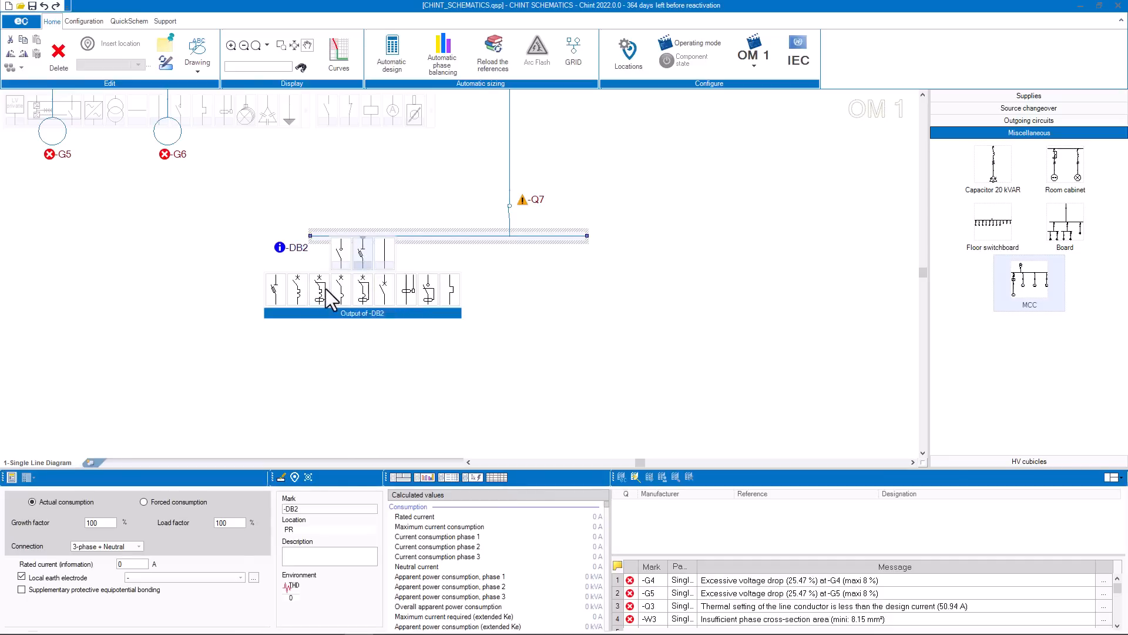
left_click(319, 288)
left_click(380, 295)
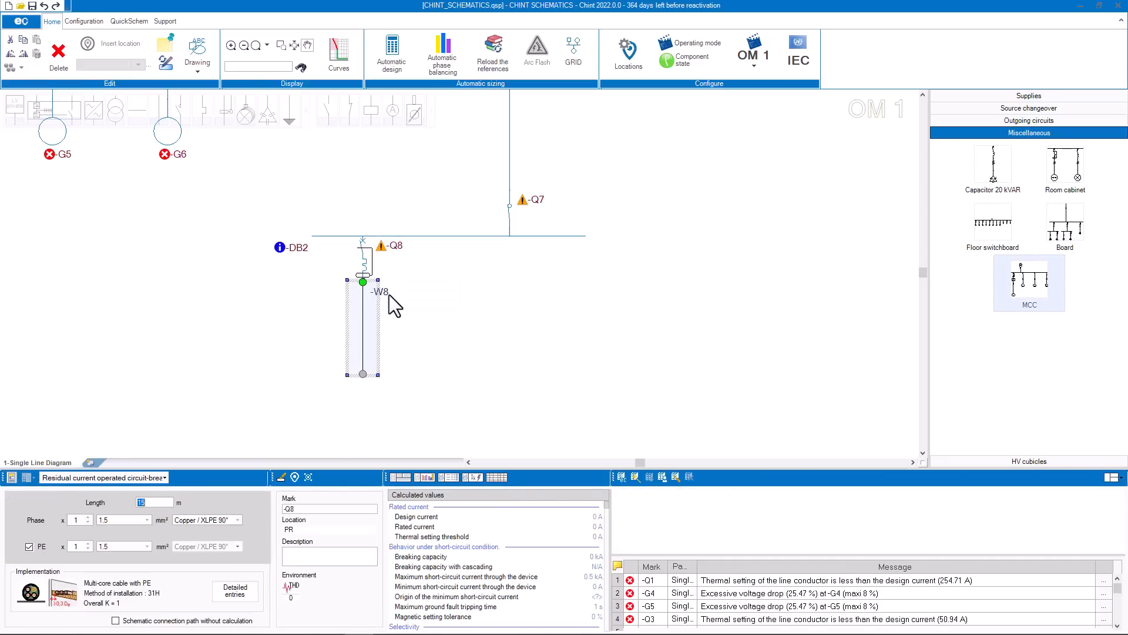
left_click(346, 391)
Place the library circuits Lighting 2500 W single-phase and Plug 16 A single-phase + RCD side by side on the third busbar
middle_click_drag(323, 443, 382, 262)
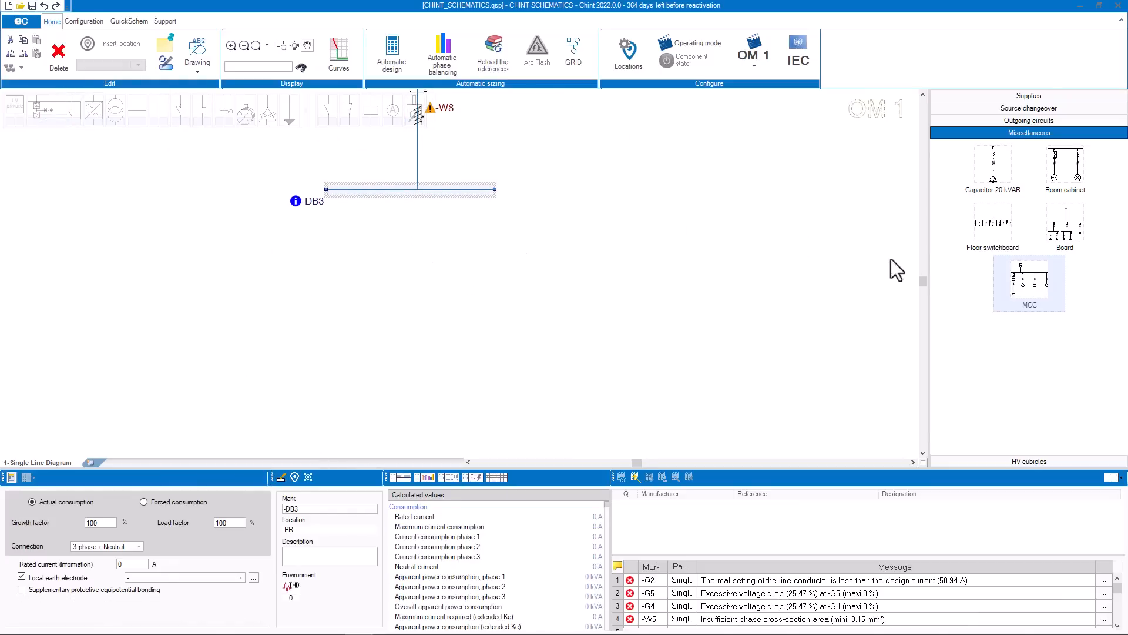
left_click(1024, 120)
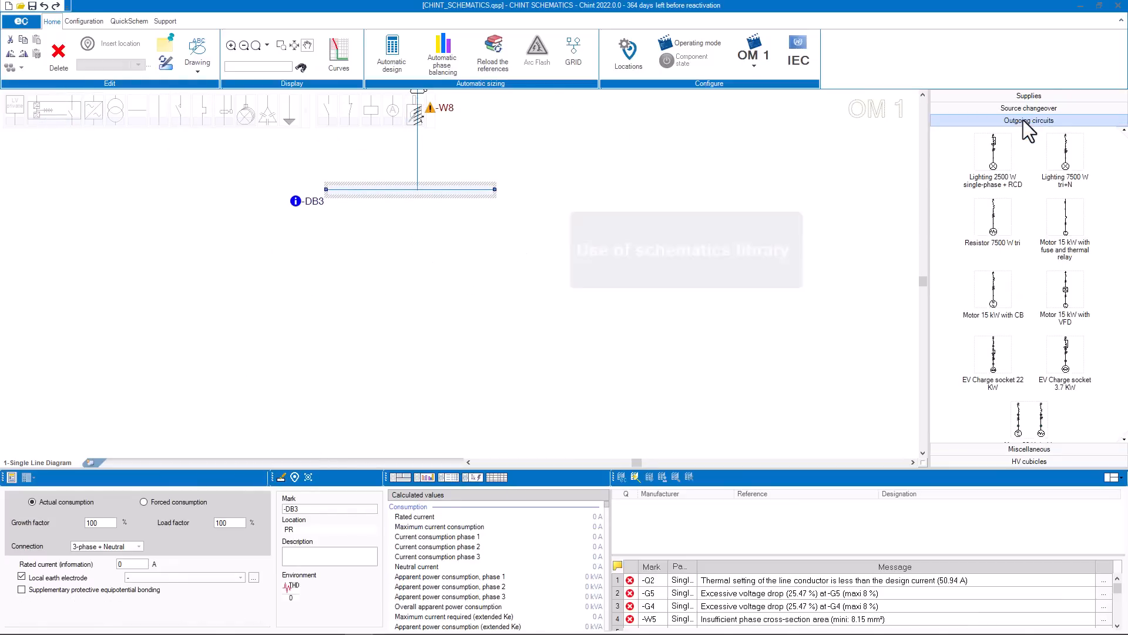
scroll(1032, 188, "up", 1)
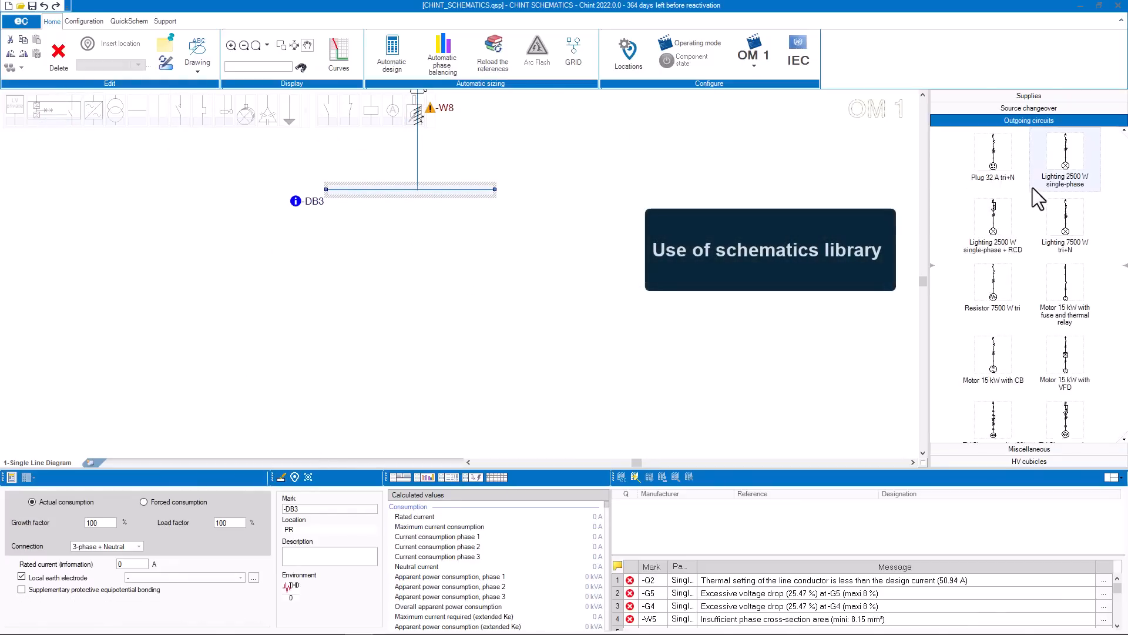
scroll(1055, 214, "up", 1)
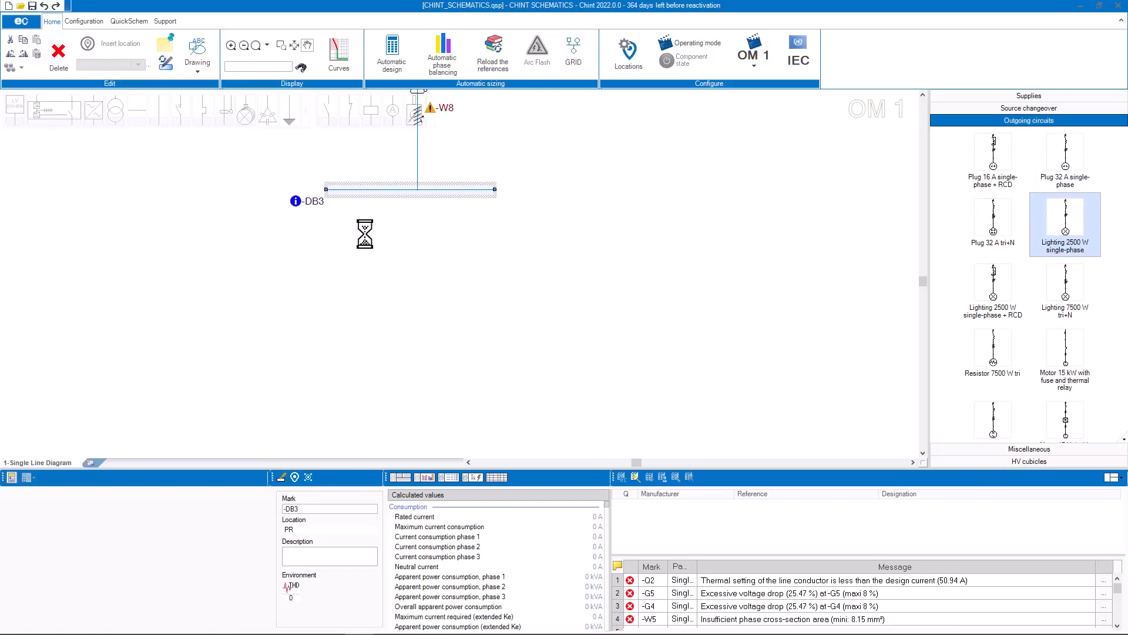
left_click_drag(365, 234, 363, 241)
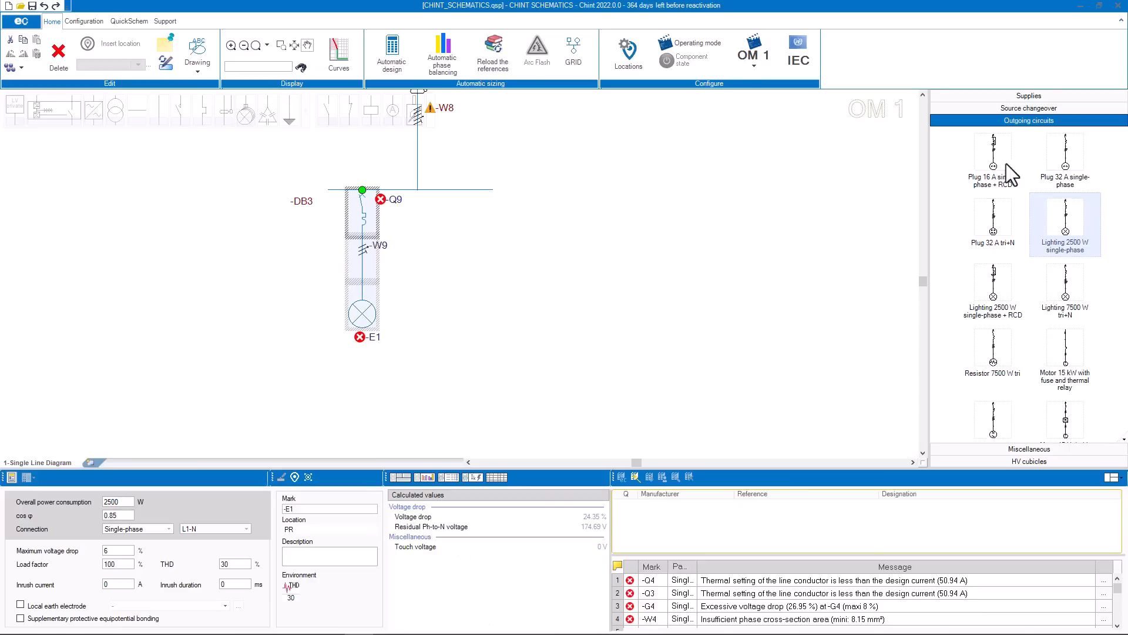
left_click_drag(993, 152, 474, 260)
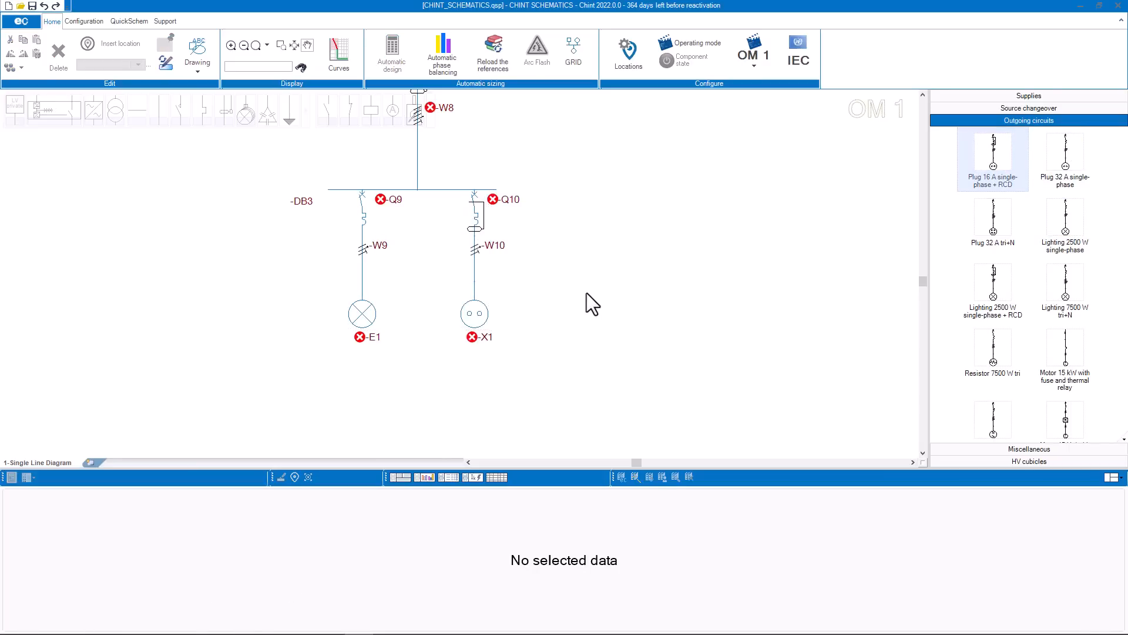
Duplicate the lighting and plug sub-board with its supply breaker and cable onto the right end of the second busbar
scroll(515, 301, "down", 2)
left_click_drag(490, 393, 293, 157)
right_click(376, 164)
left_click(422, 230)
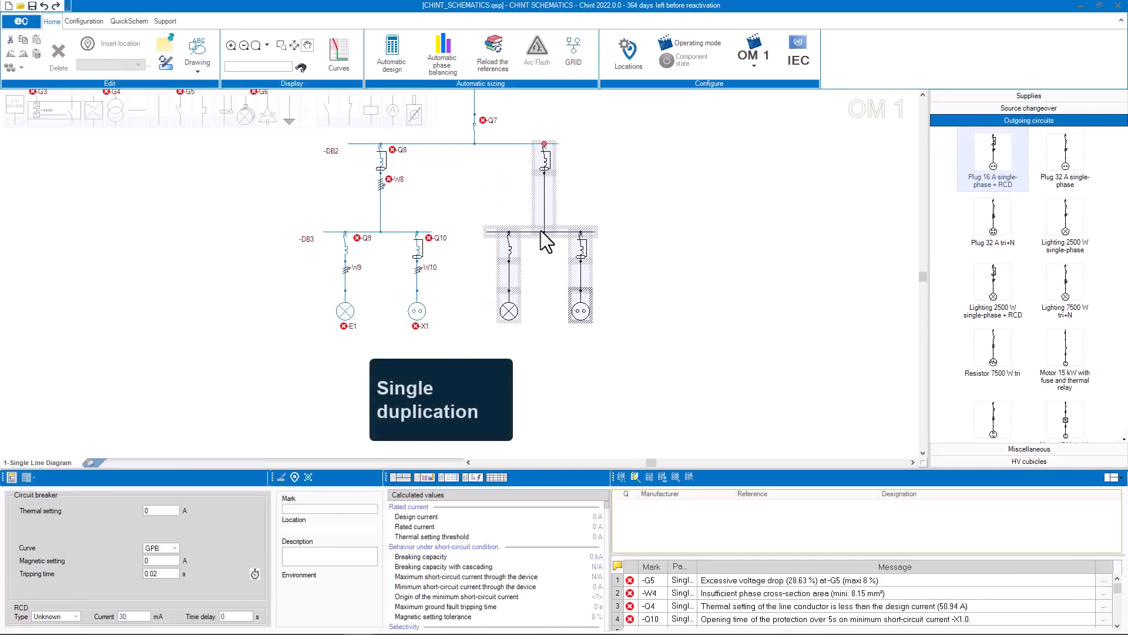
left_click(541, 231)
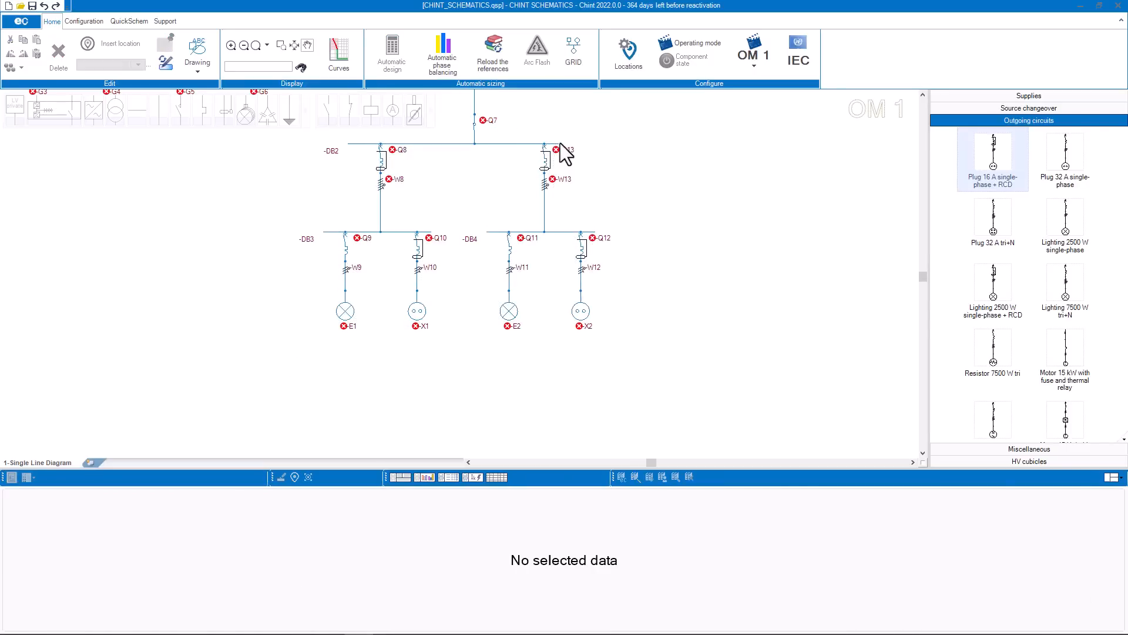
Extend the right end of the second busbar past the duplicated sub-board
left_click(556, 143)
left_click_drag(588, 144, 695, 148)
left_click(690, 182)
Add a residual current circuit breaker, a cable and an 11 kW EV charging load at the second busbar's right end
left_click(674, 144)
left_click(675, 157)
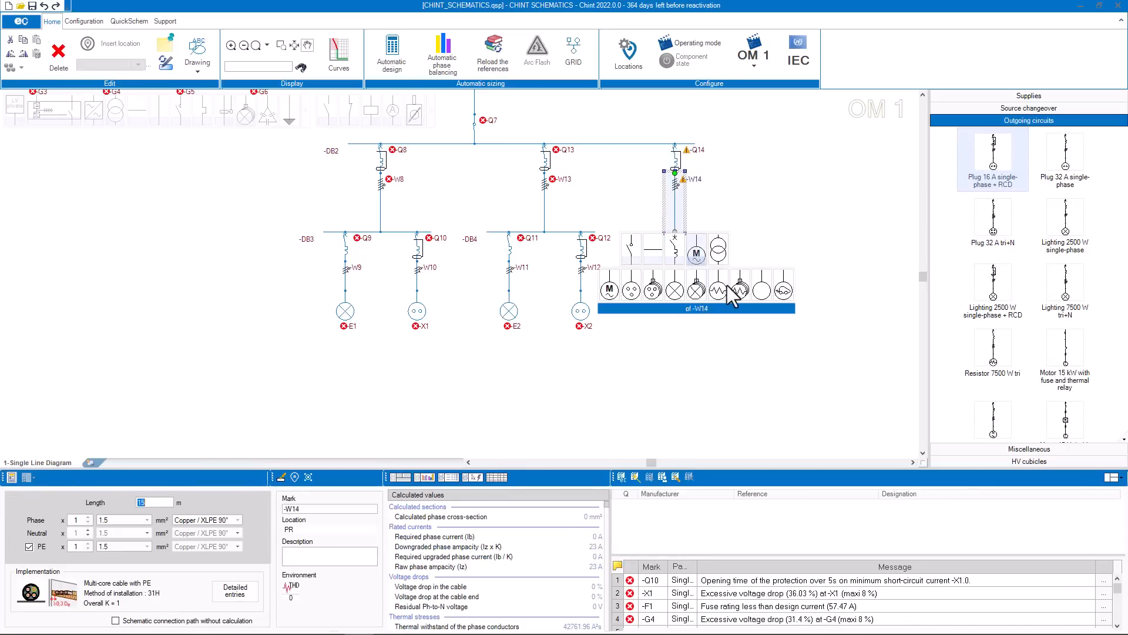
left_click(782, 286)
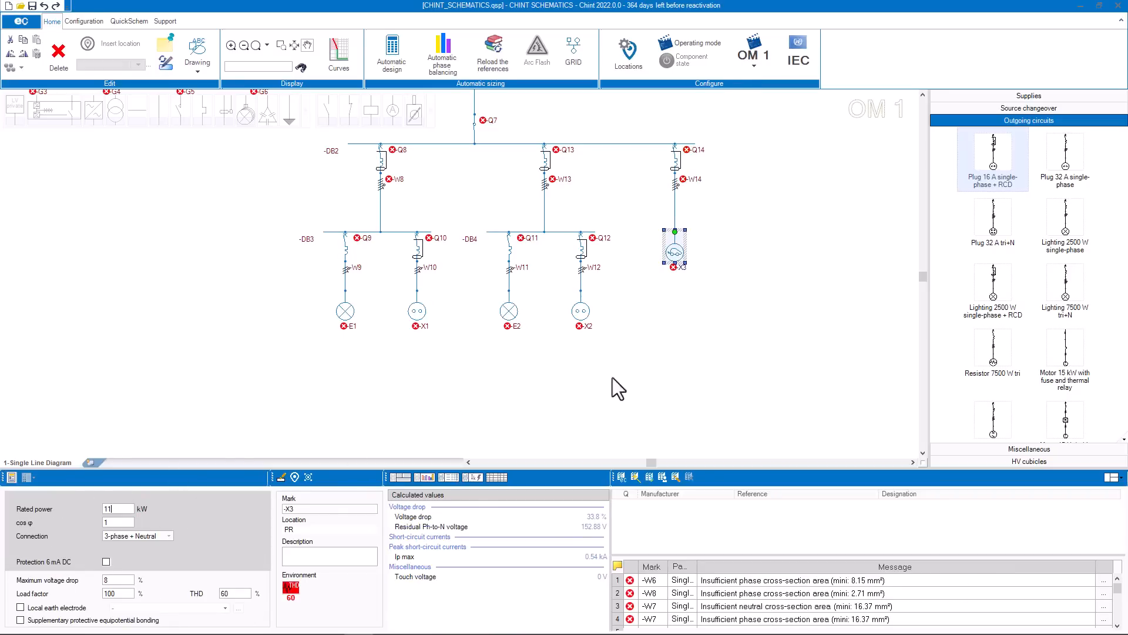
left_click(749, 363)
Store the branch with the second busbar, its sub-boards and EV load in the Miscellaneous library as "Board type"
scroll(574, 341, "down", 3, "ctrl")
scroll(573, 341, "down", 1, "ctrl")
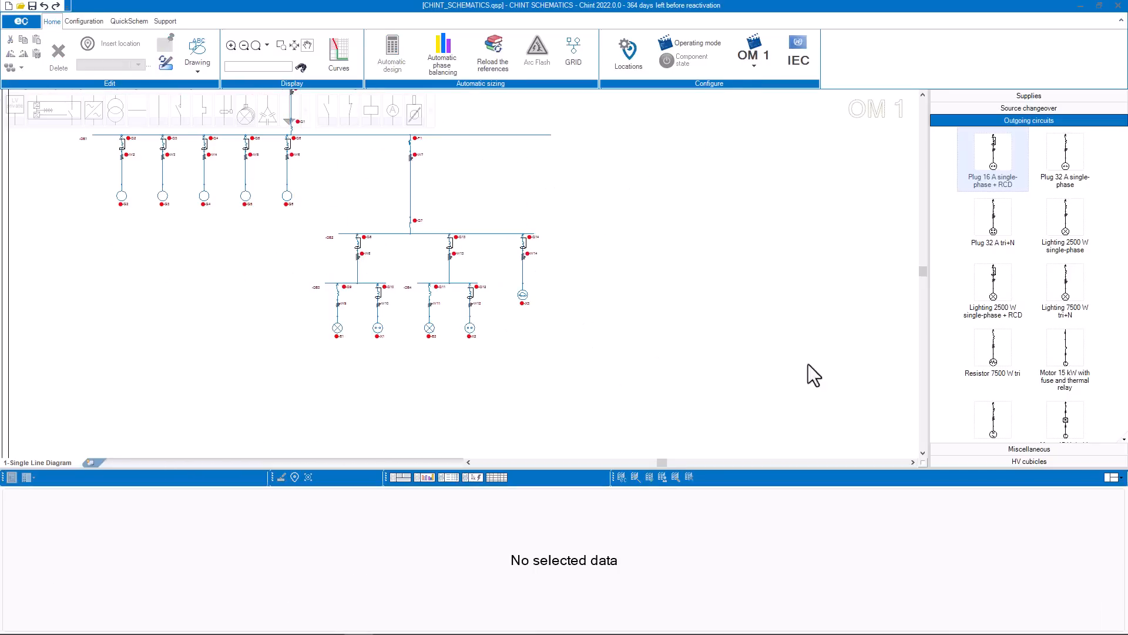
left_click(1006, 449)
mouse_move(587, 394)
left_mouse_down()
mouse_move(313, 184)
mouse_move(320, 142)
left_mouse_up()
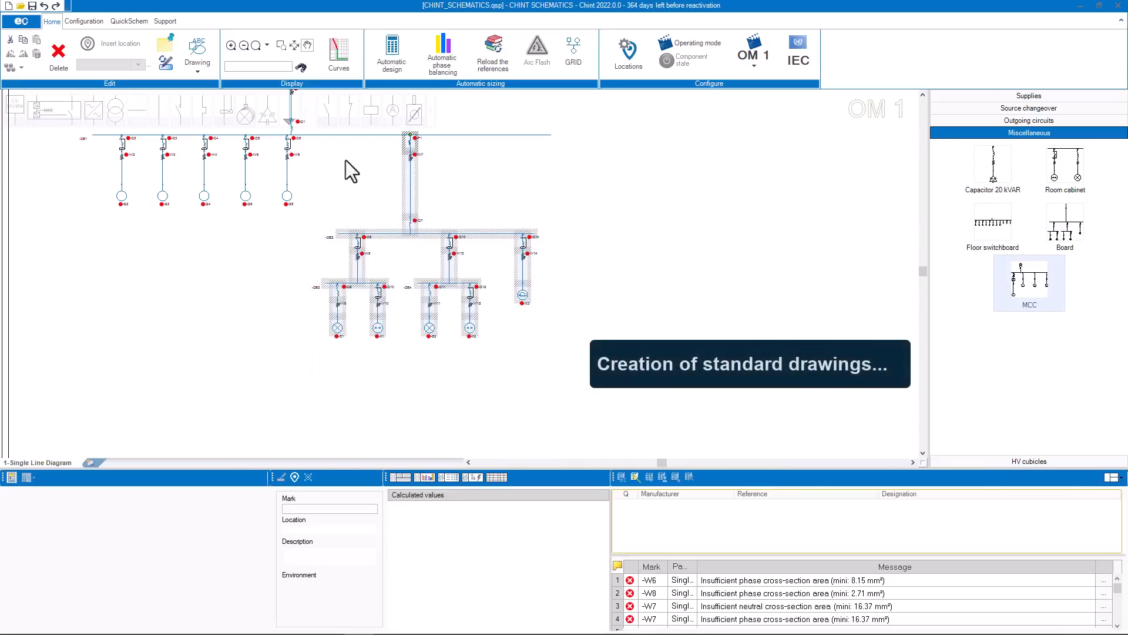
right_click(388, 244)
left_click(445, 351)
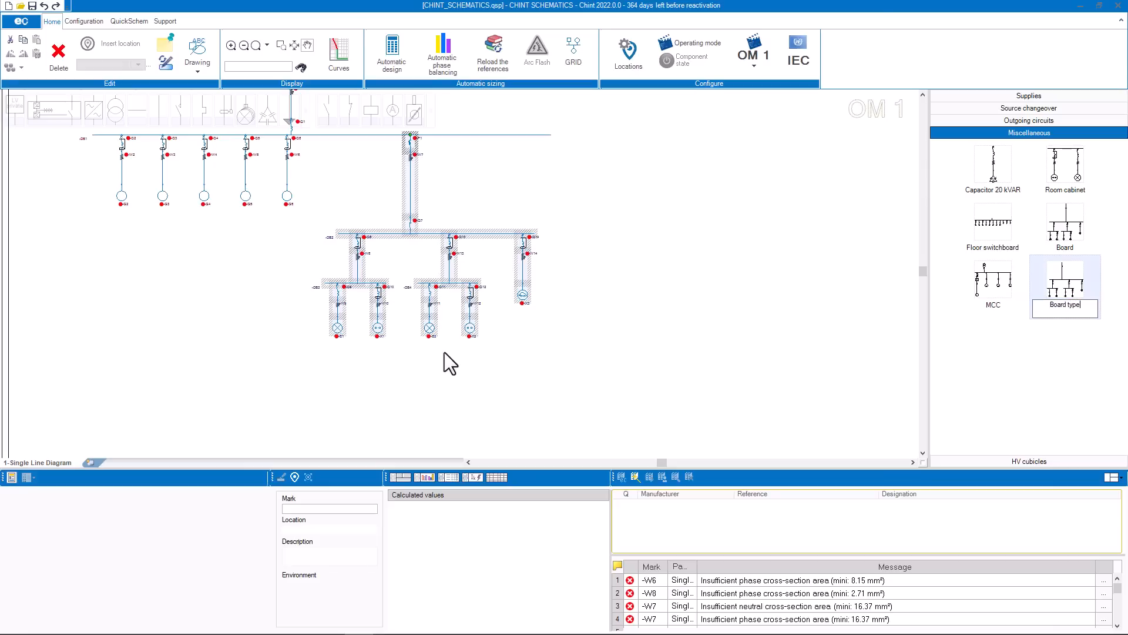
key("Return")
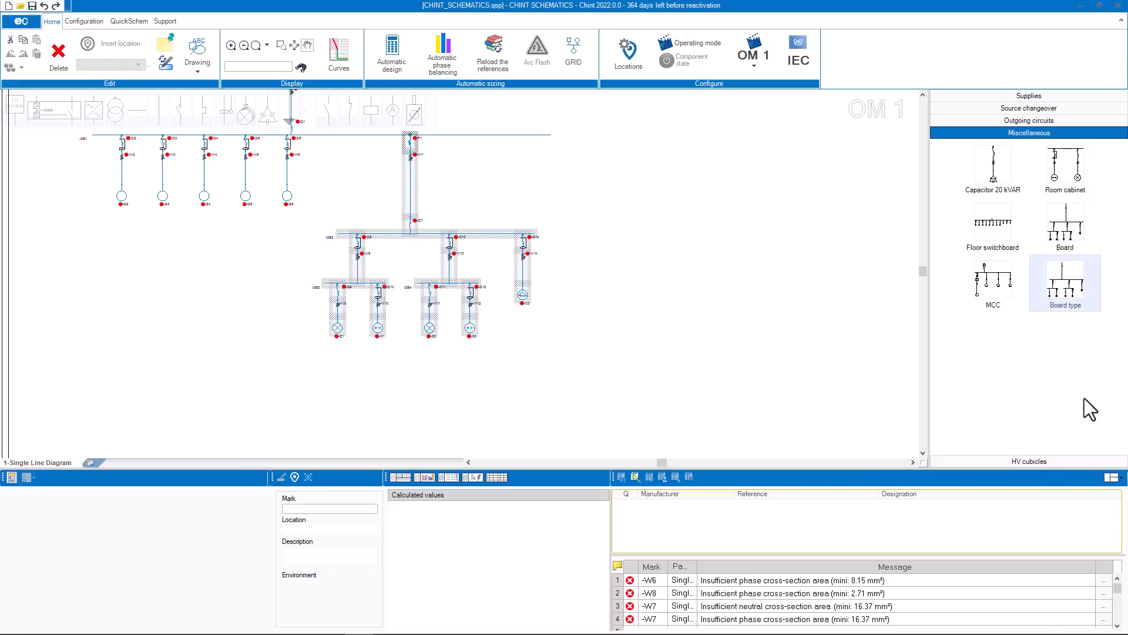
Extend the main busbar's right end and place the Board type drawing on it, beside the original branch
left_click(549, 135)
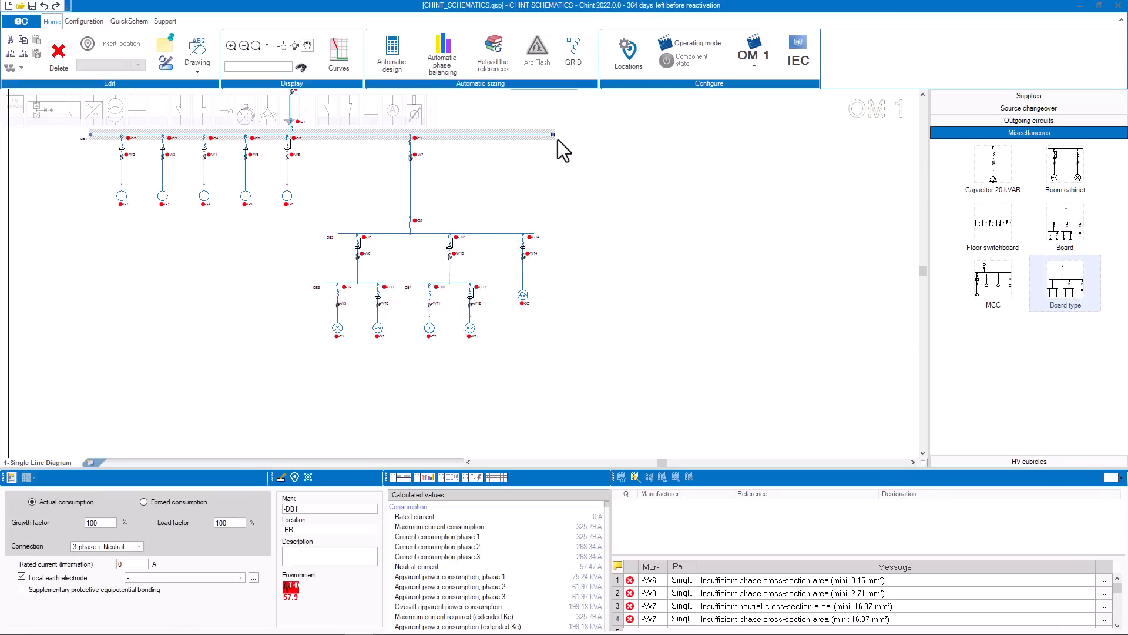
left_click_drag(554, 135, 774, 135)
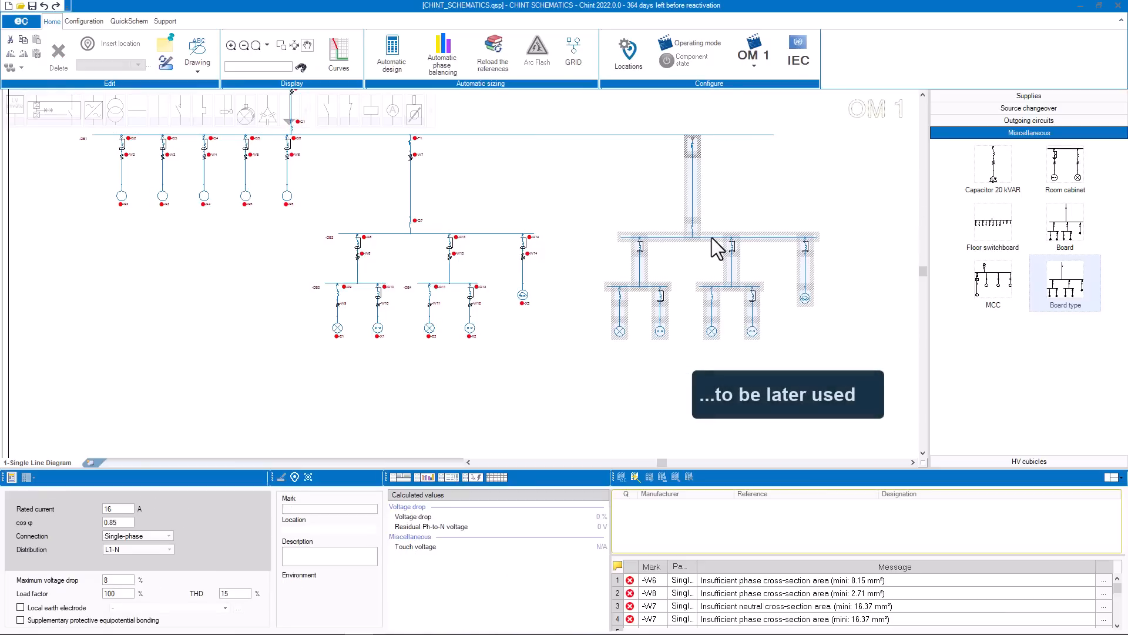
left_click(707, 235)
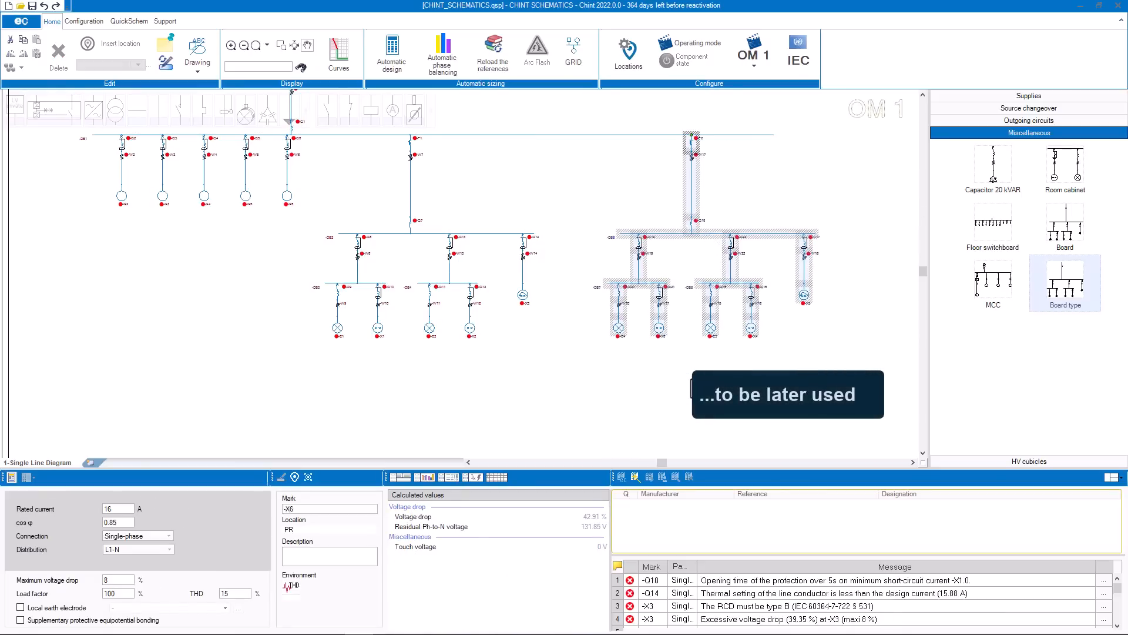
Extend the main busbar further right, past the newly placed Board type branch
left_click_drag(741, 378, 350, 392)
left_click(368, 149)
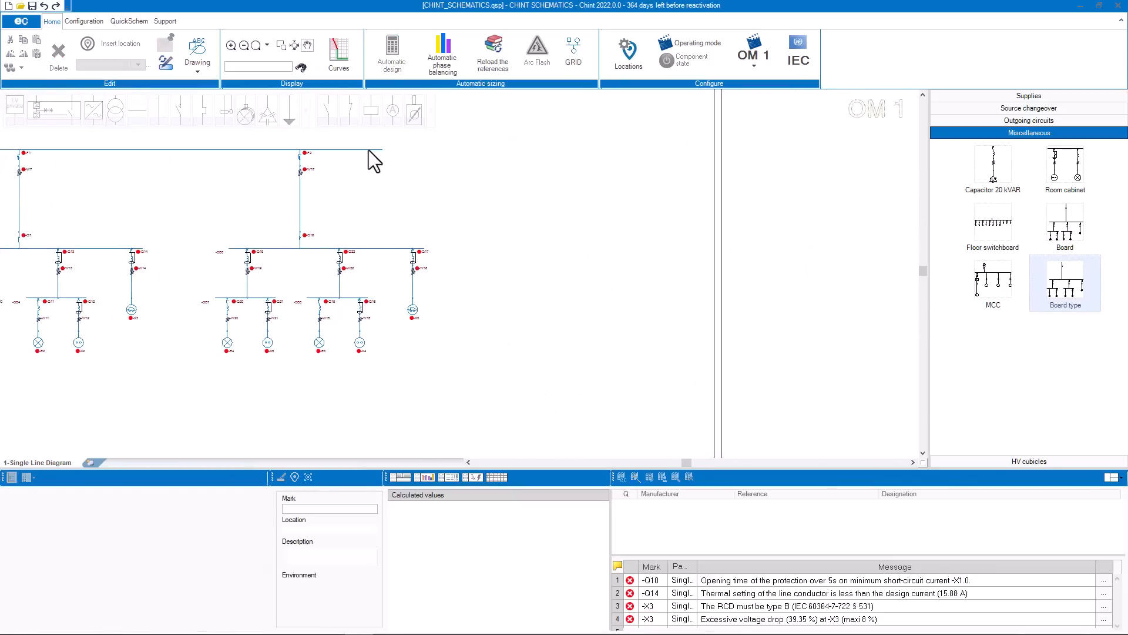
left_click_drag(383, 148, 619, 162)
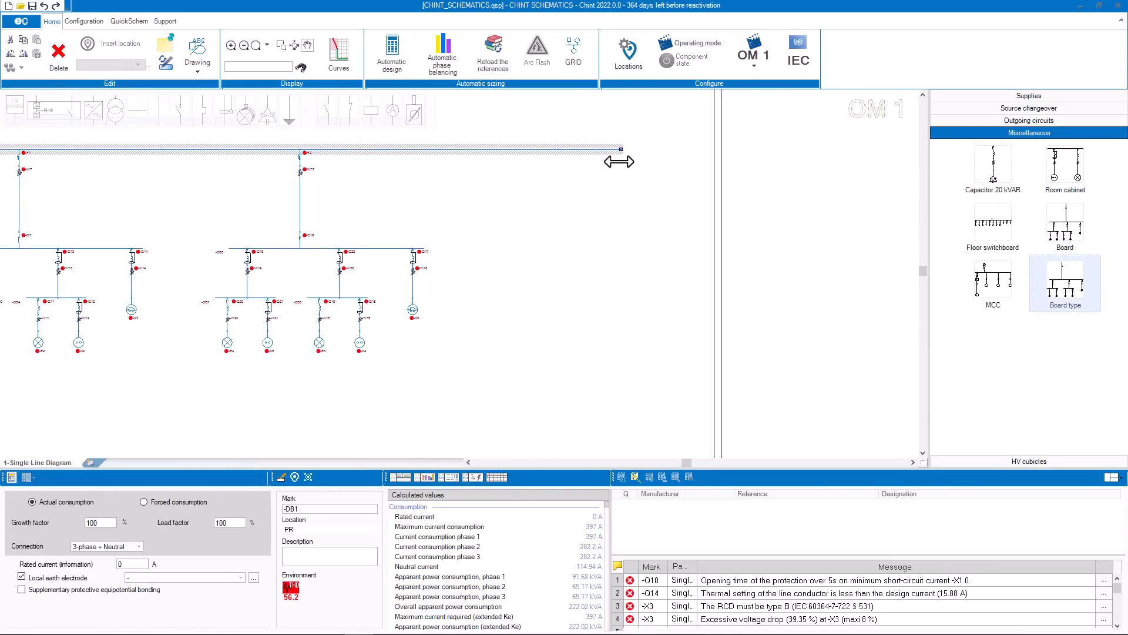
left_click(538, 174)
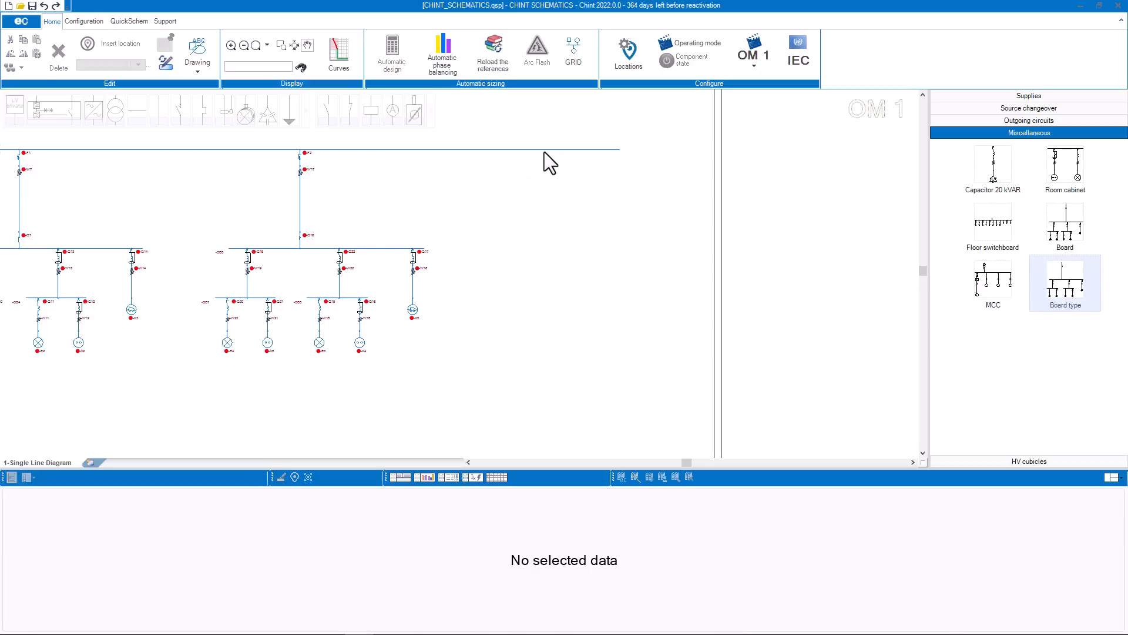
Add a feeder at the main busbar's right end with a residual current circuit breaker, transformer, cable and circuit breaker
scroll(544, 151, "up", 3)
left_click(544, 148)
left_click(547, 148)
left_click(547, 195)
left_click(569, 223)
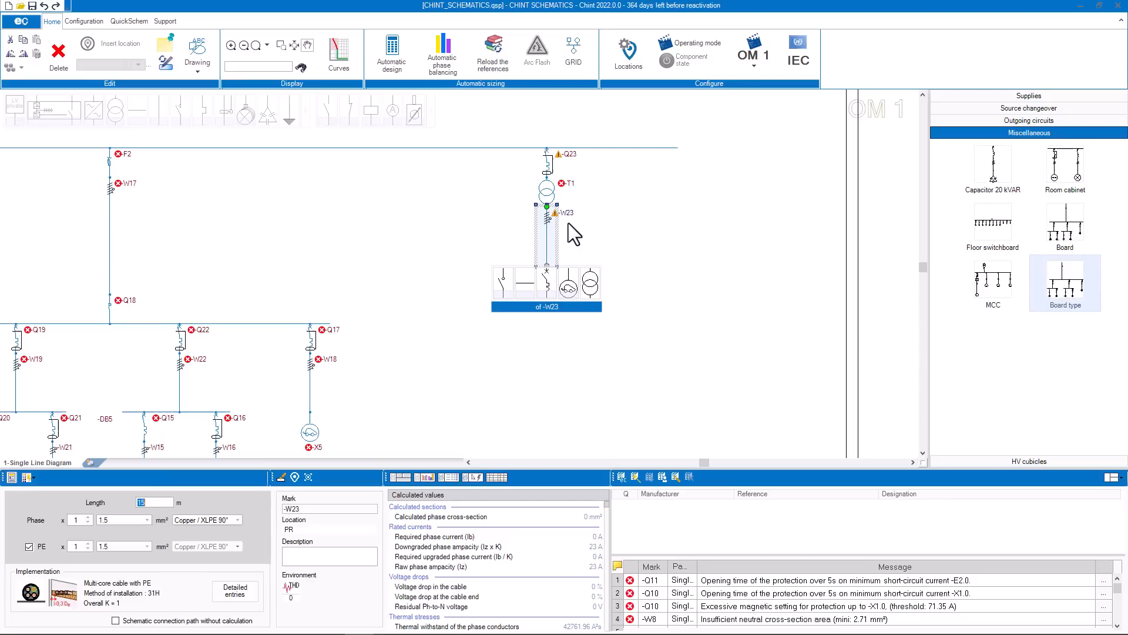
left_click(550, 280)
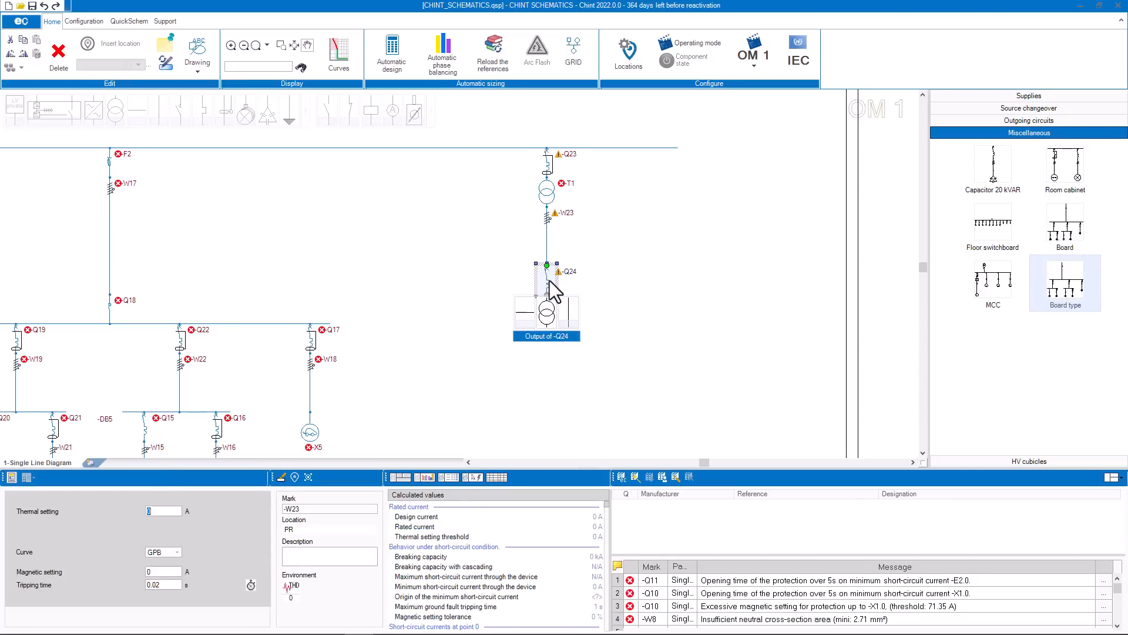
Set the feeder transformer's primary, no-load secondary and network voltages to 400 V and its earthing system to TNS
left_click(549, 195)
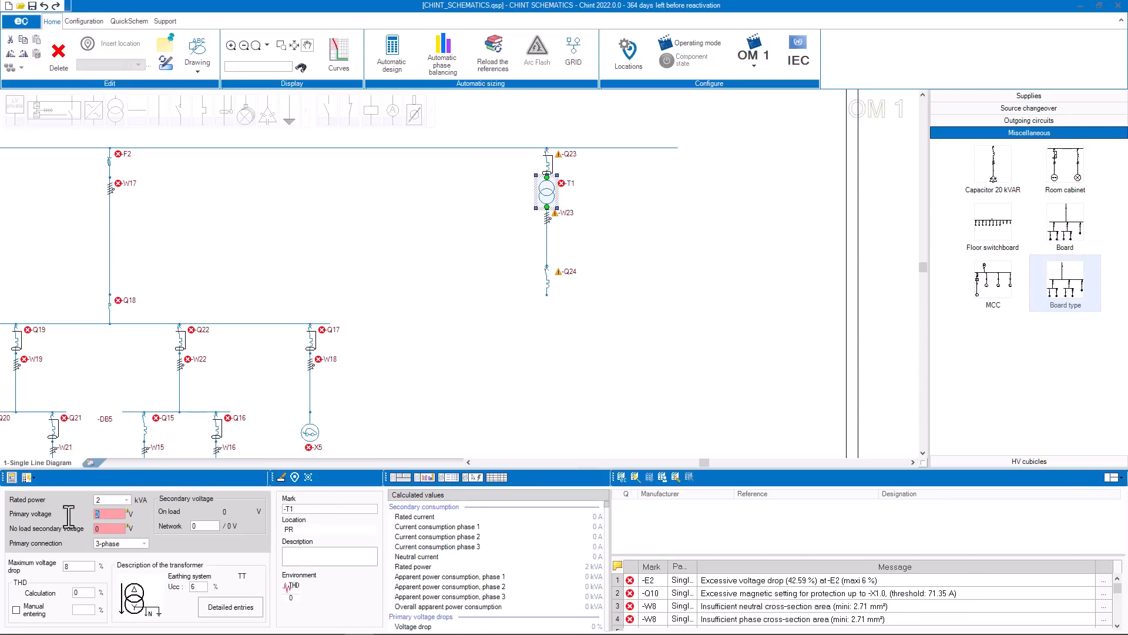
left_click(198, 525)
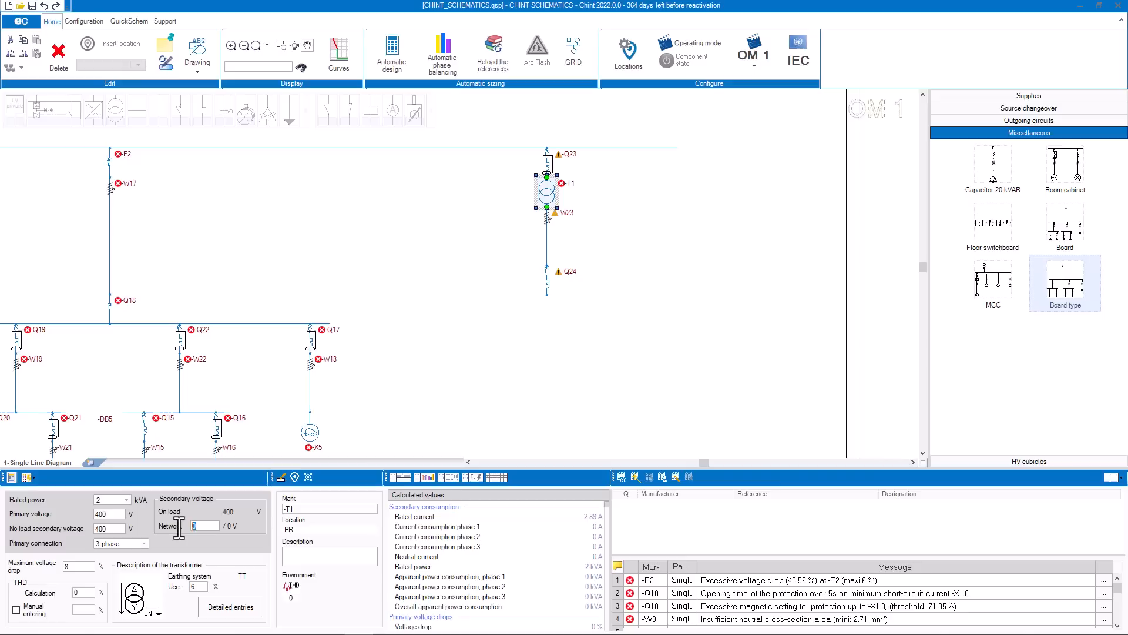
left_click(244, 609)
left_click(676, 415)
left_click(667, 443)
left_click(553, 470)
Add a busbar to the output of the transformer feeder's lower circuit breaker and extend its left end
left_click(547, 291)
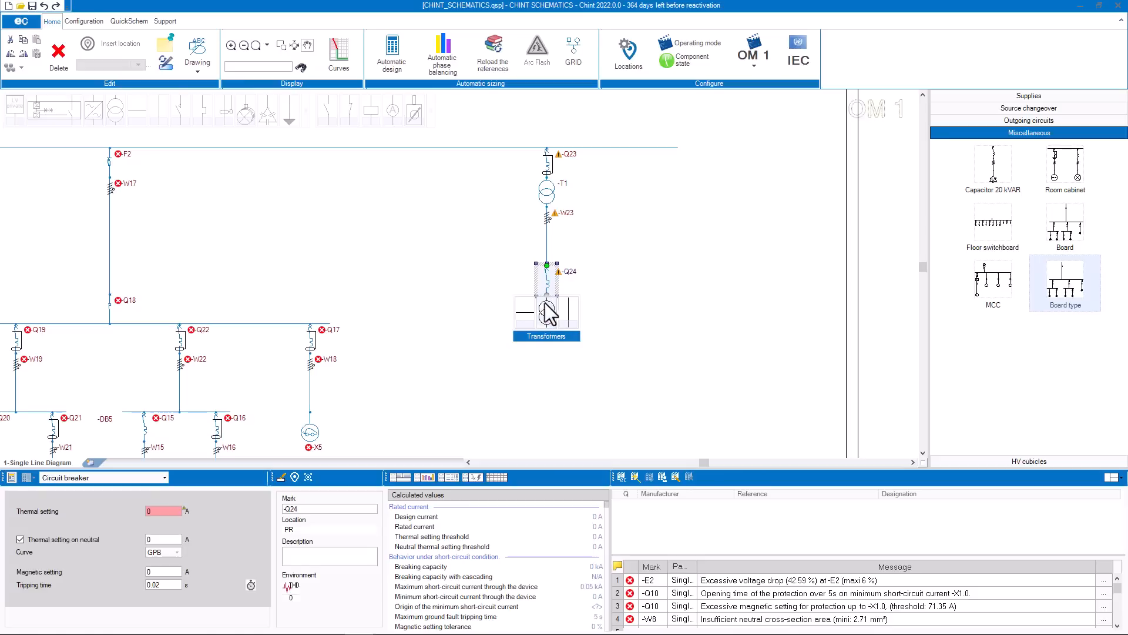
left_click(524, 310)
left_click_drag(486, 294, 436, 297)
left_click(468, 322)
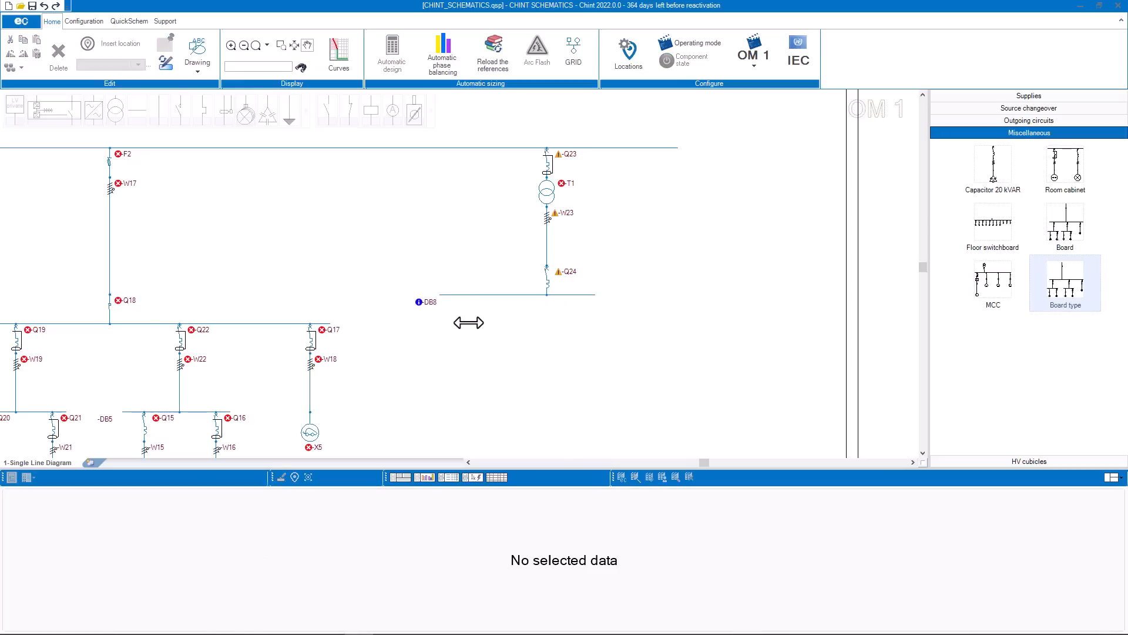
Place the library circuits Motor 15 kW with CB and Motor 15 kW with VFD side by side on the transformer-fed busbar
left_click(1011, 121)
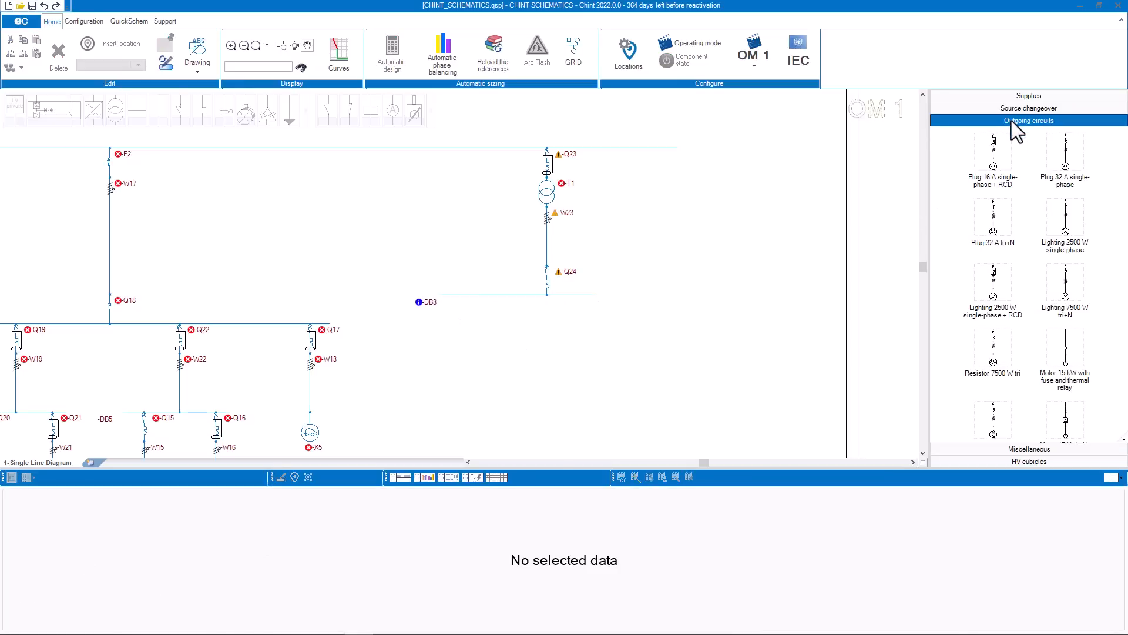
scroll(1037, 372, "down", 1)
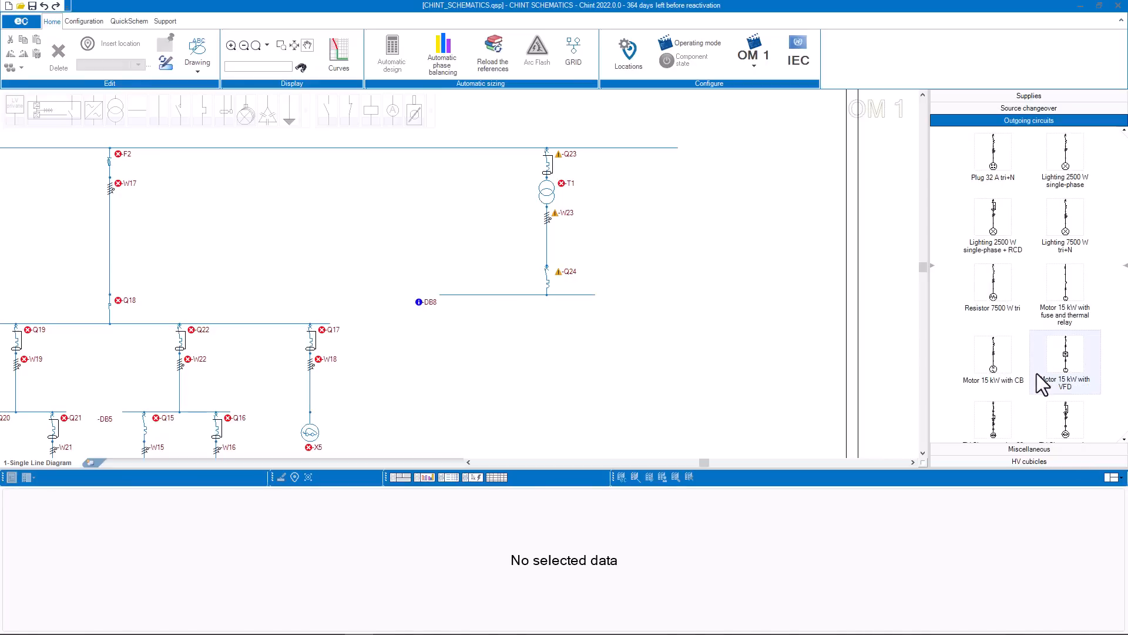
left_click_drag(989, 355, 468, 328)
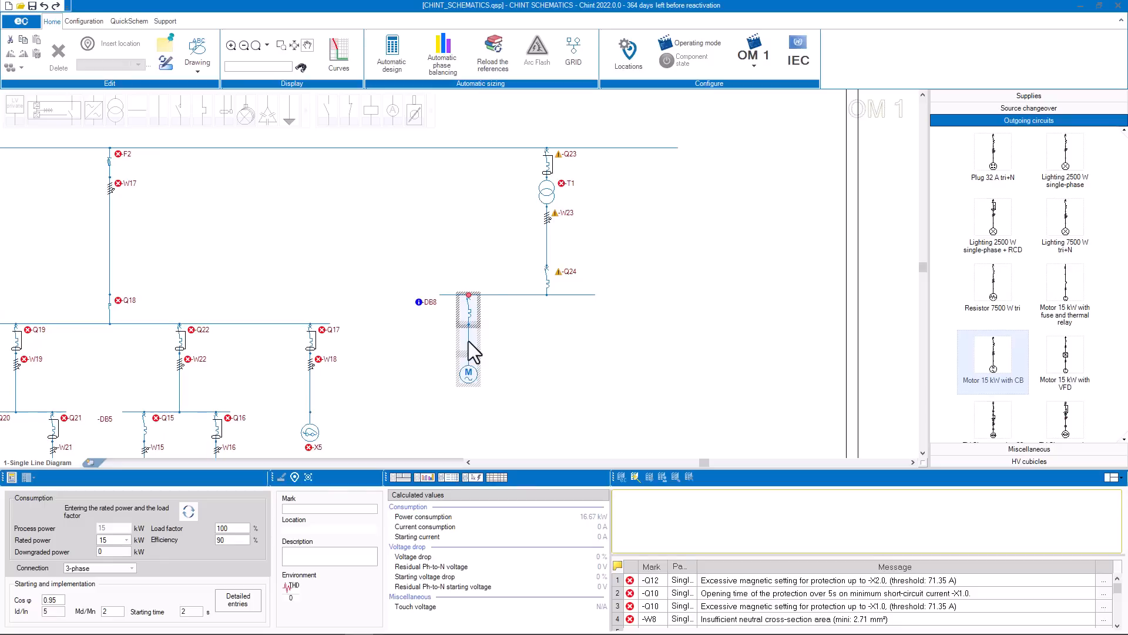
left_click_drag(1076, 363, 537, 370)
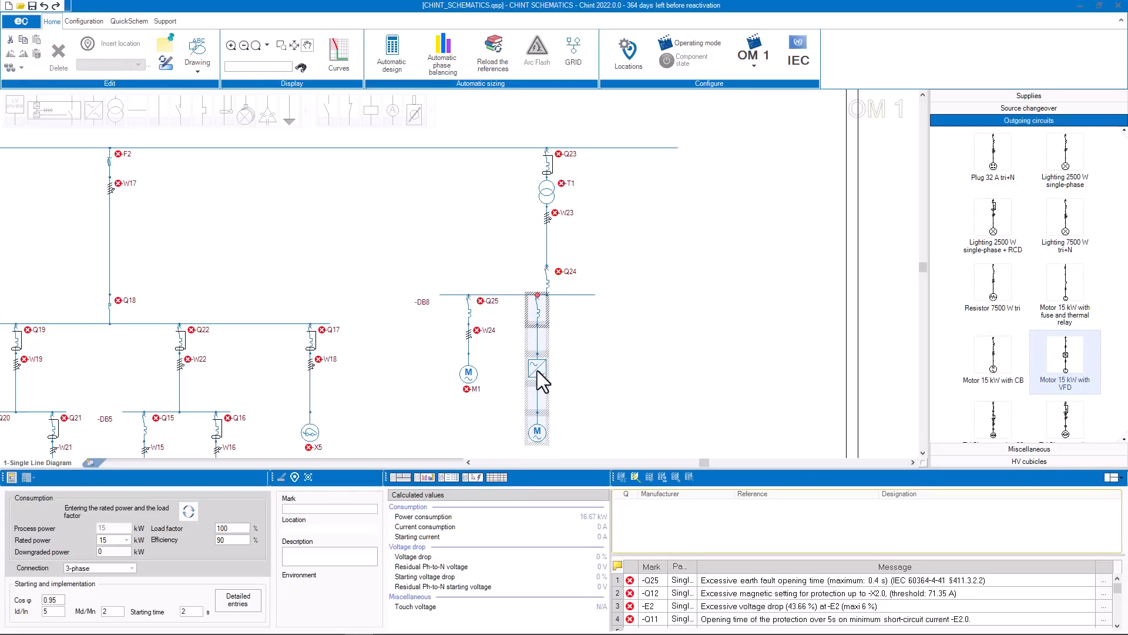
Replicate the Motor 15 kW with VFD circuit twice along the transformer-fed busbar
left_click(536, 310)
right_click(536, 310)
mouse_move(576, 329)
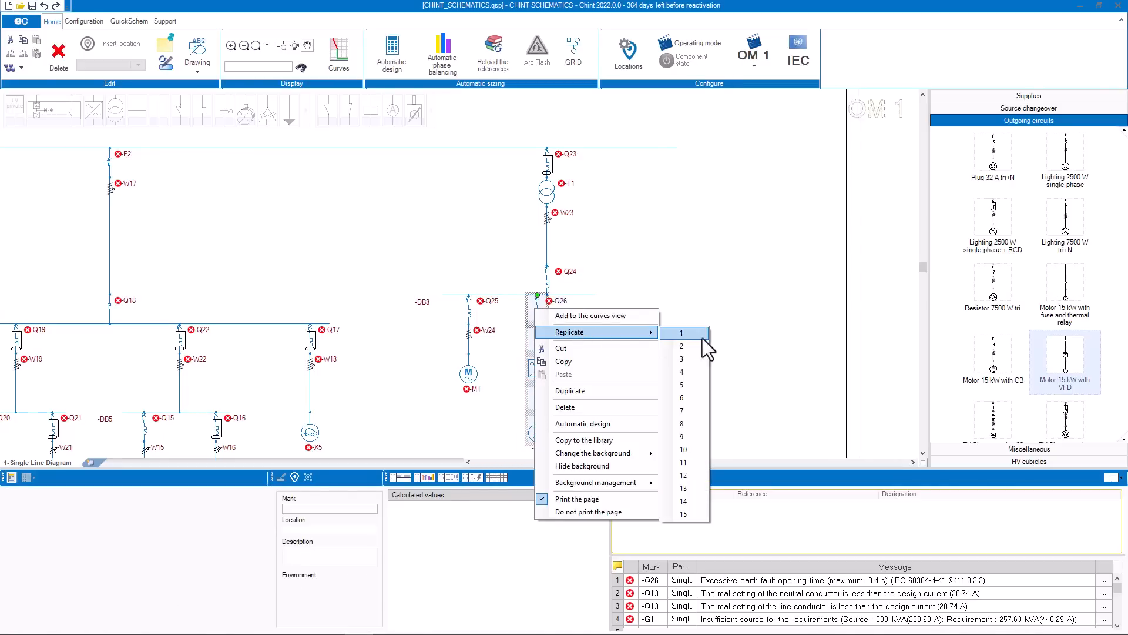
left_click(701, 345)
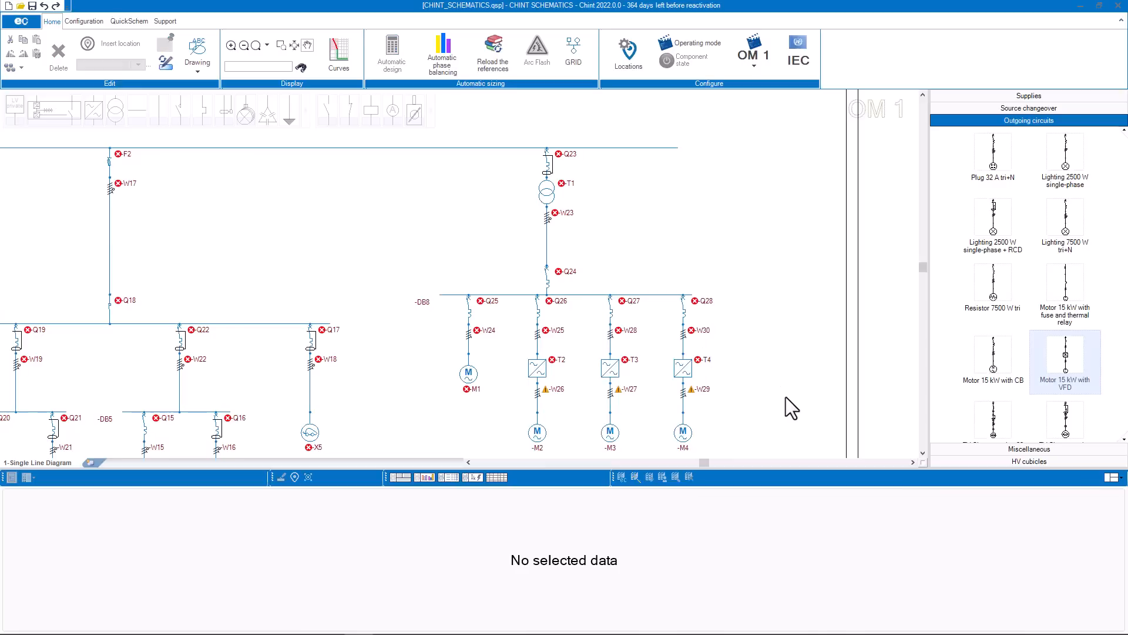
Set the network colour downstream of the feeder transformer to green
left_click(551, 201)
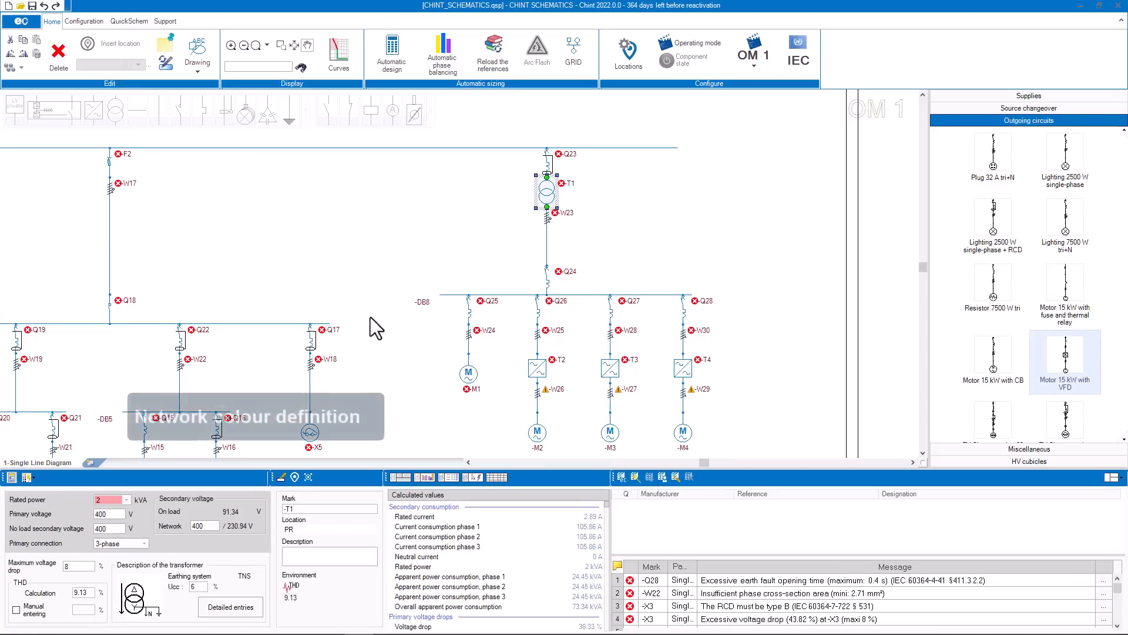
left_click(30, 477)
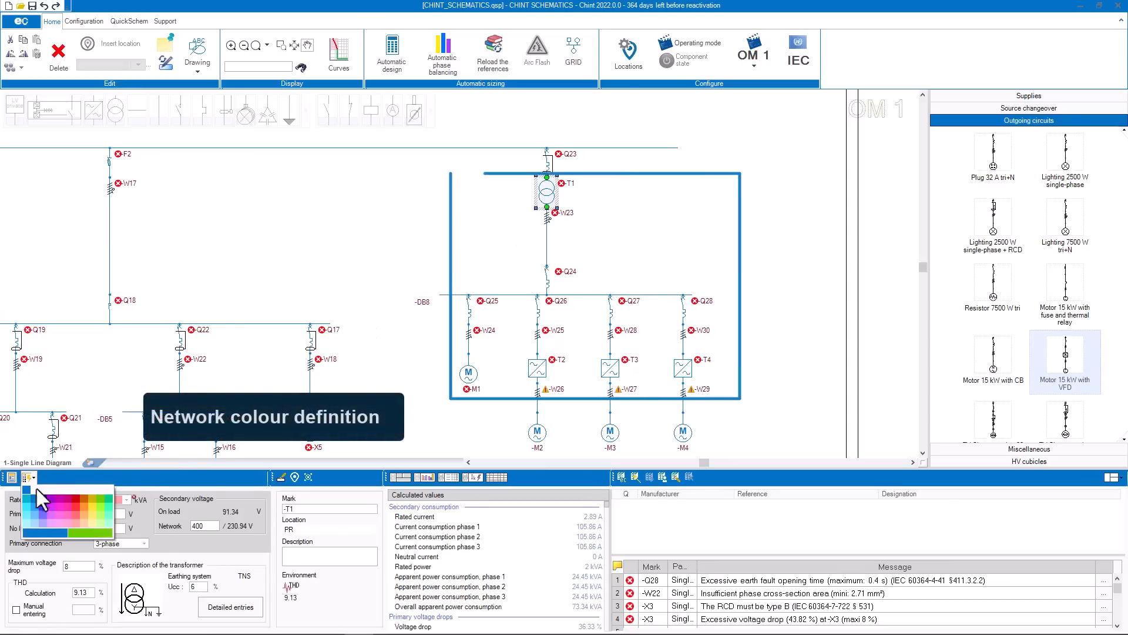
left_click(106, 499)
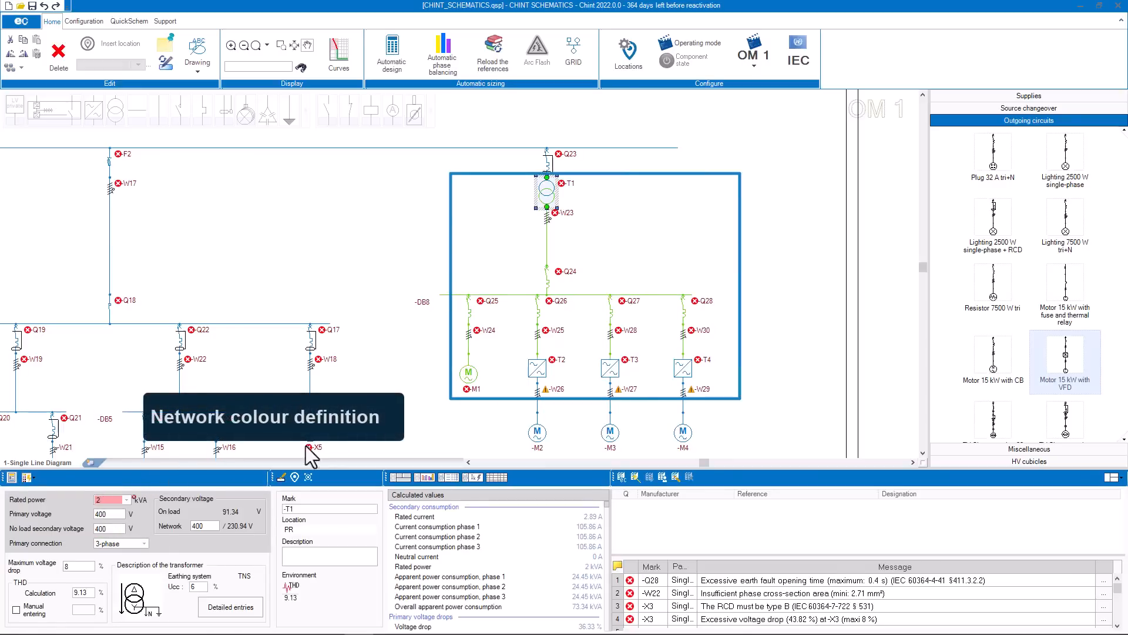
left_click(409, 422)
middle_click(422, 422)
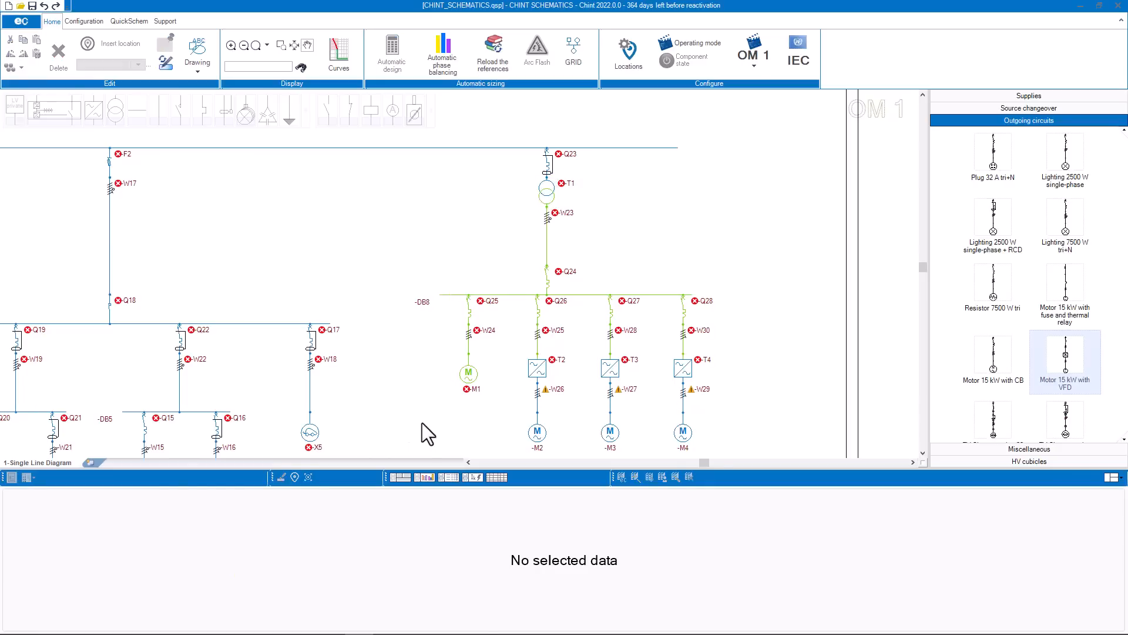
middle_click(421, 422)
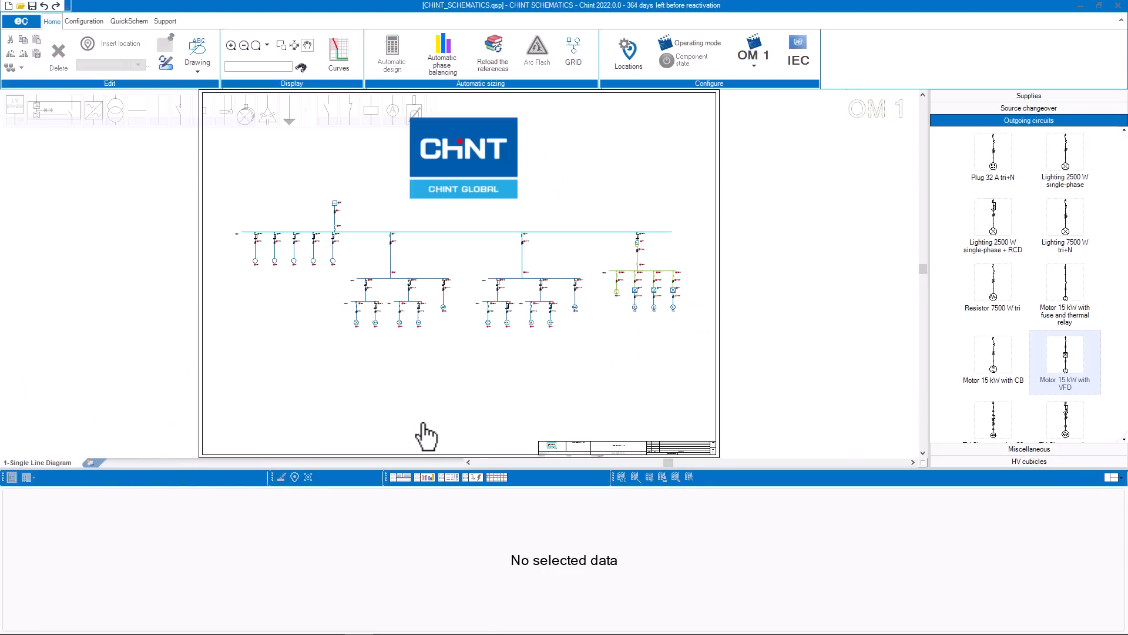